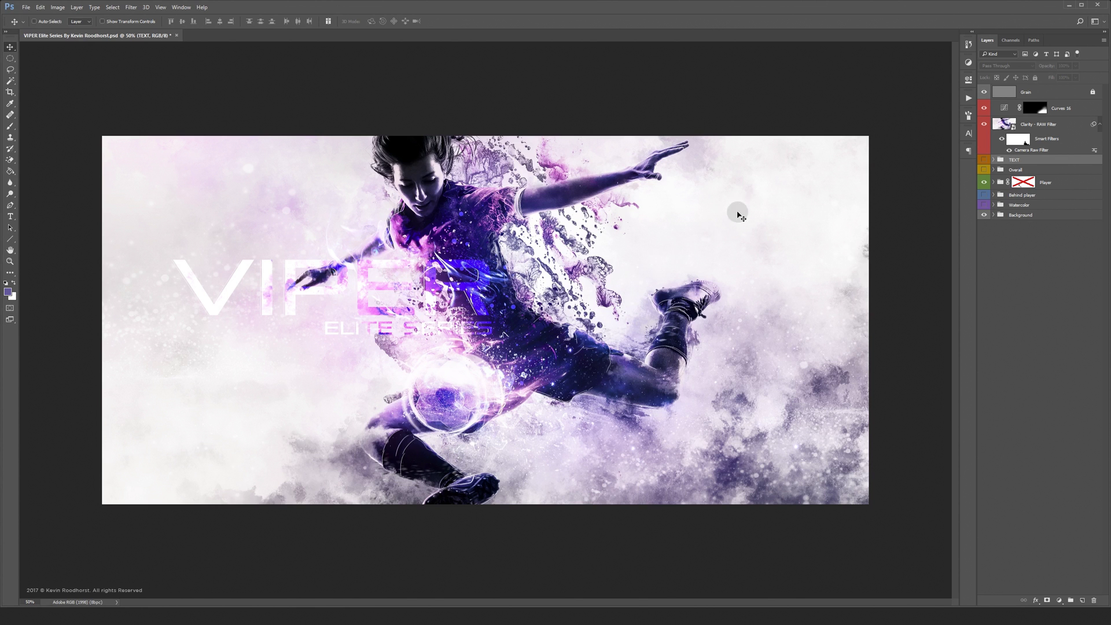
# Hide the Clarity - RAW Filter and Curves 16 layers, and expand the Player group.
pyautogui.click(984, 124)
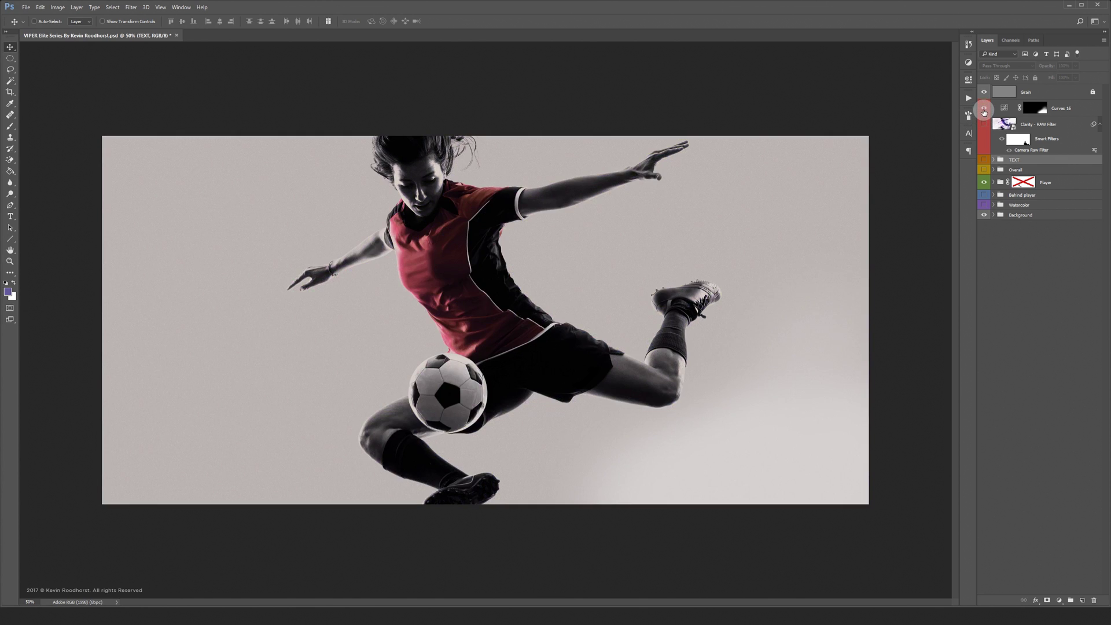
pyautogui.click(983, 109)
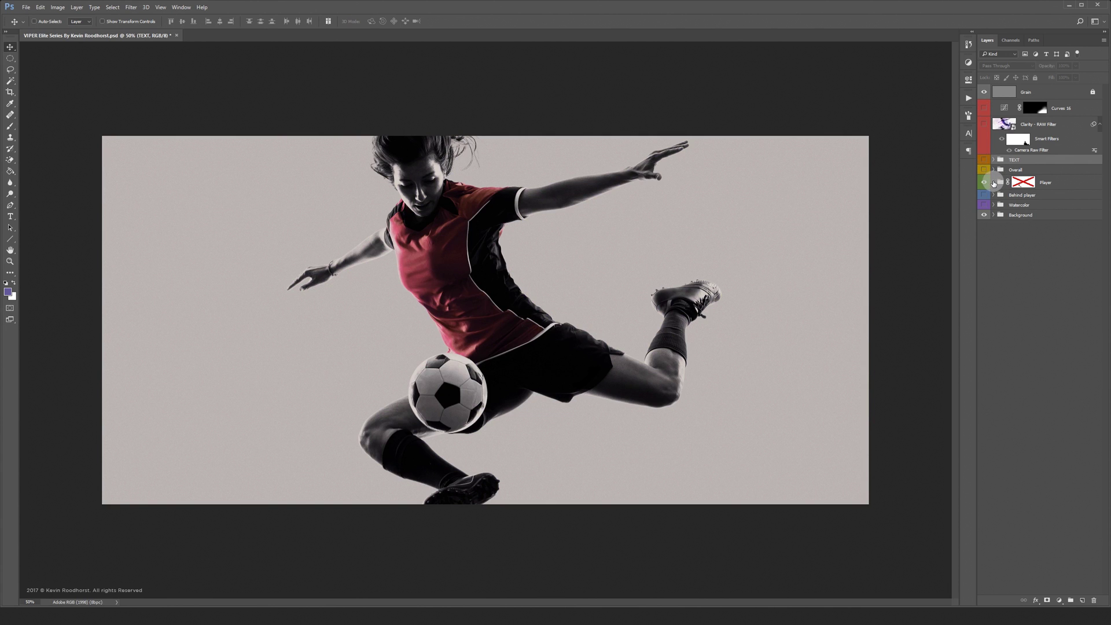
pyautogui.click(994, 183)
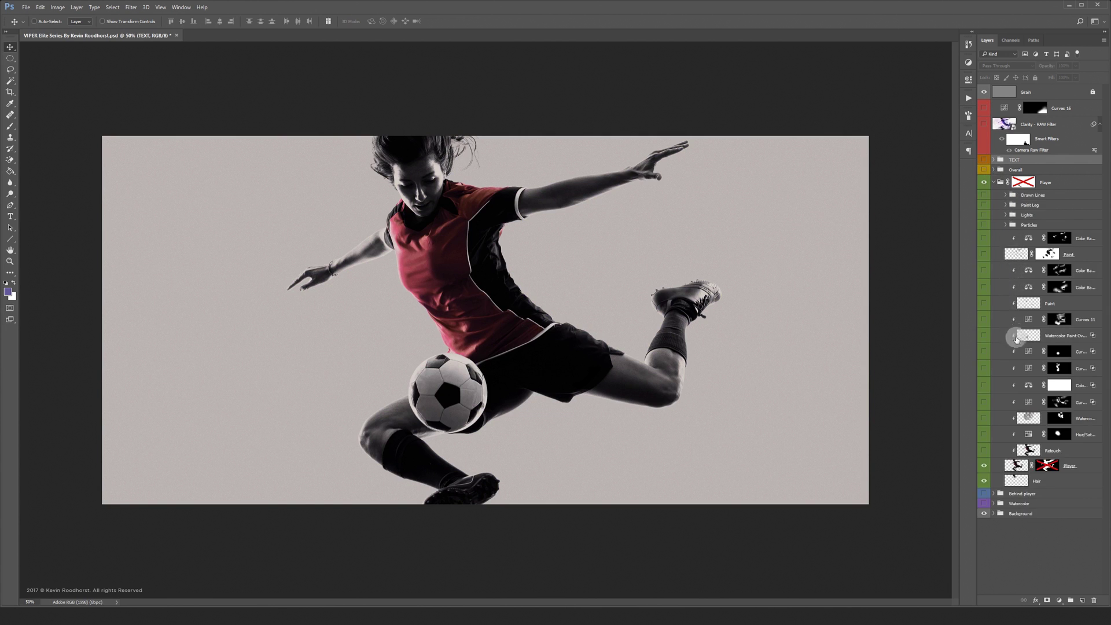
# Compare the whole player image with and without the Retouch layer.
pyautogui.click(984, 451)
pyautogui.click(984, 450)
pyautogui.click(984, 451)
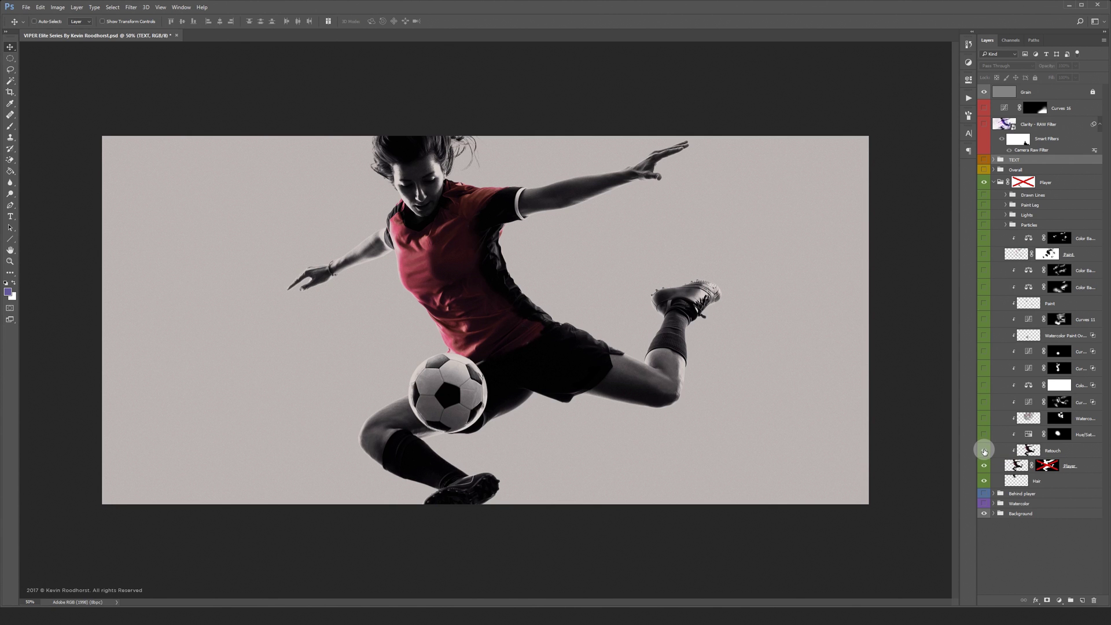
pyautogui.click(984, 451)
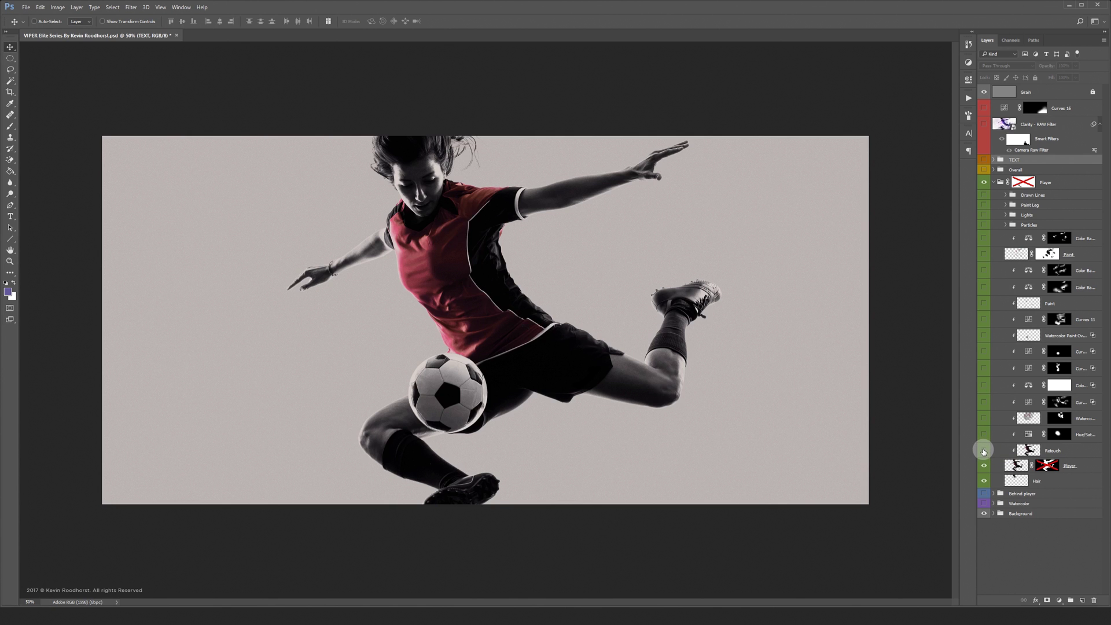
# Check the jersey's white trim close up with and without the Retouch layer, and leave that layer visible.
pyautogui.hotkey('ctrl', 'space')
pyautogui.moveTo(433, 196); pyautogui.dragTo(464, 211)
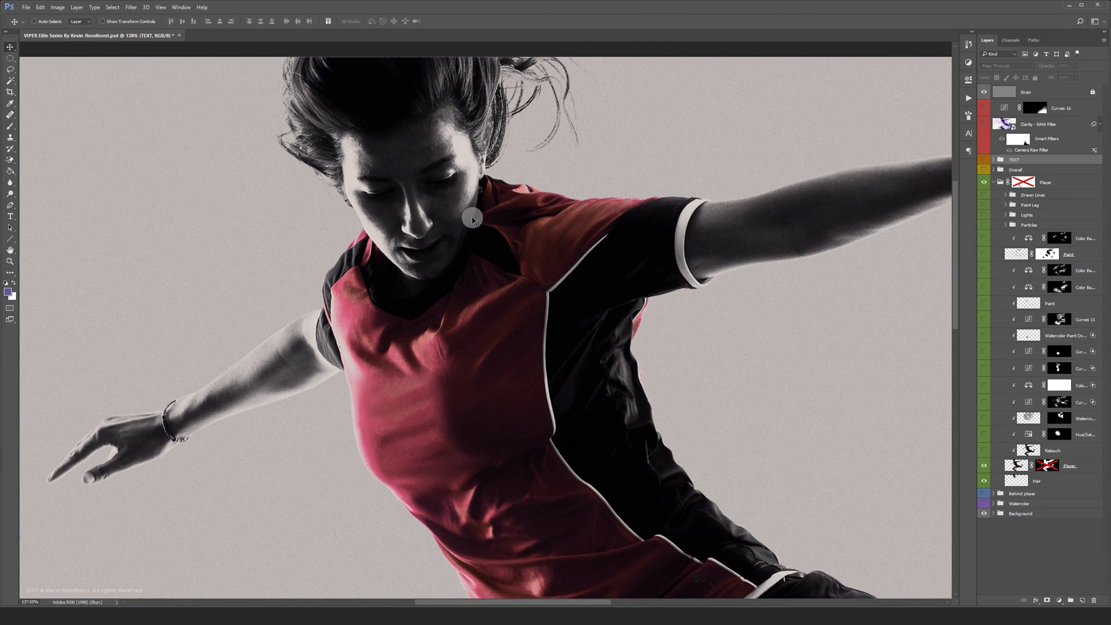
pyautogui.click(984, 451)
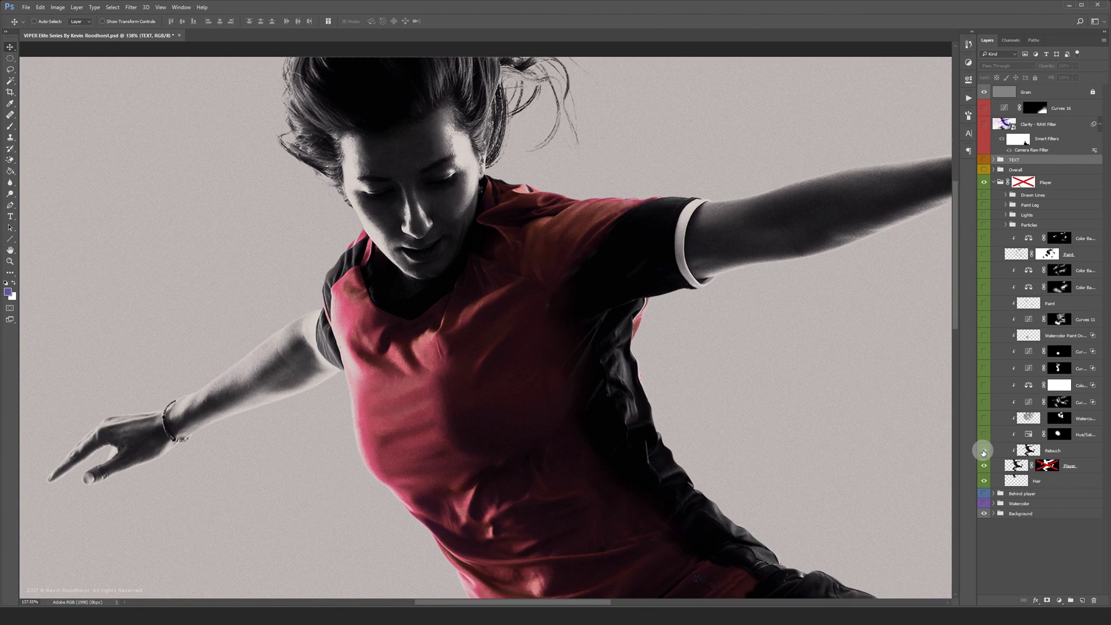
pyautogui.click(983, 451)
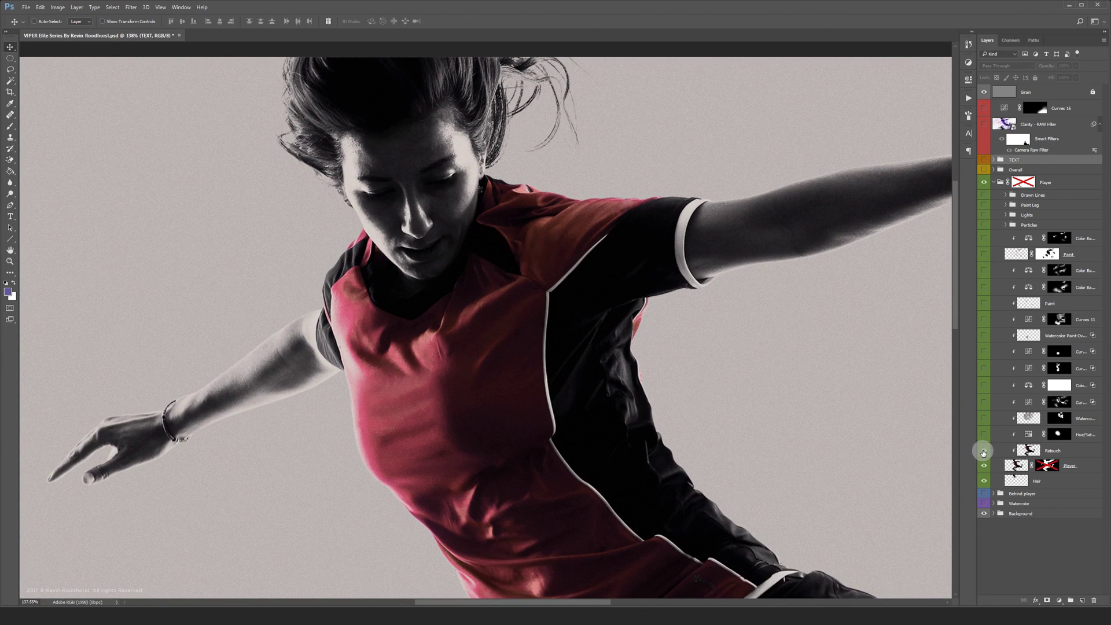
pyautogui.click(984, 451)
pyautogui.click(984, 451)
pyautogui.click(984, 451)
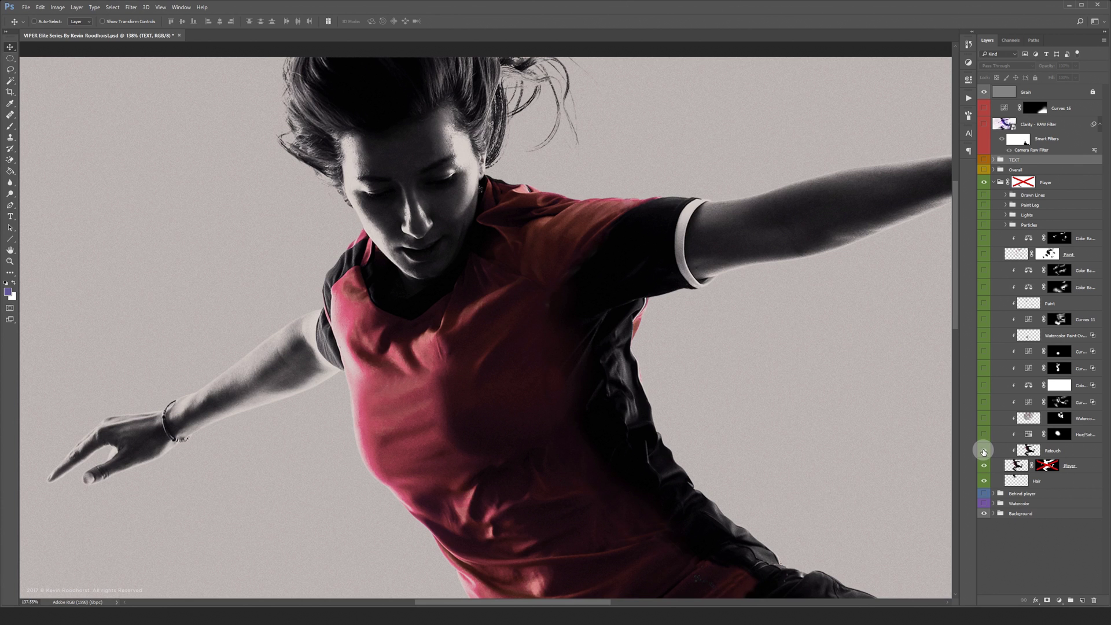
pyautogui.hotkey('ctrl', '-')
pyautogui.hotkey('ctrl', '-')
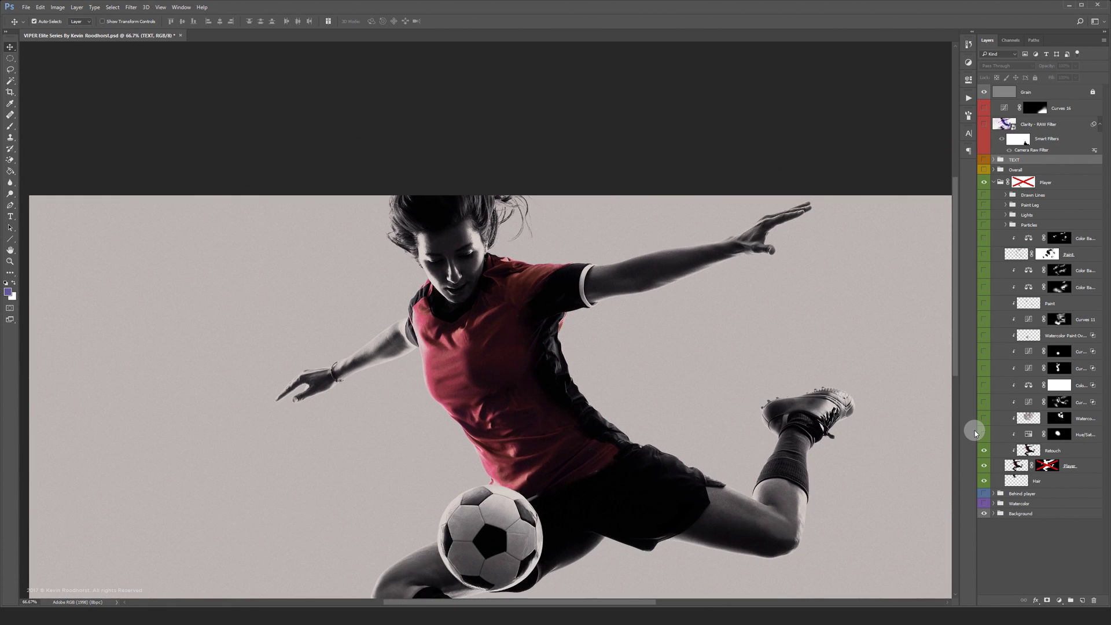
pyautogui.hotkey('ctrl', '-')
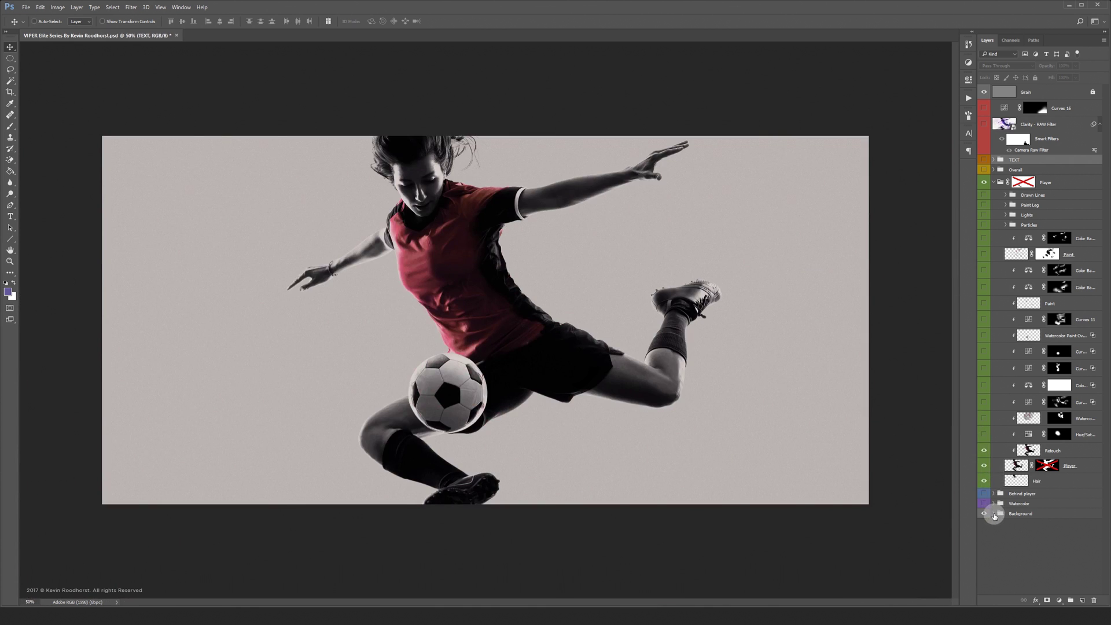
# Show the Paint, Screen Texture and HardLight Paint layers inside the Background group, and collapse the group.
pyautogui.click(994, 514)
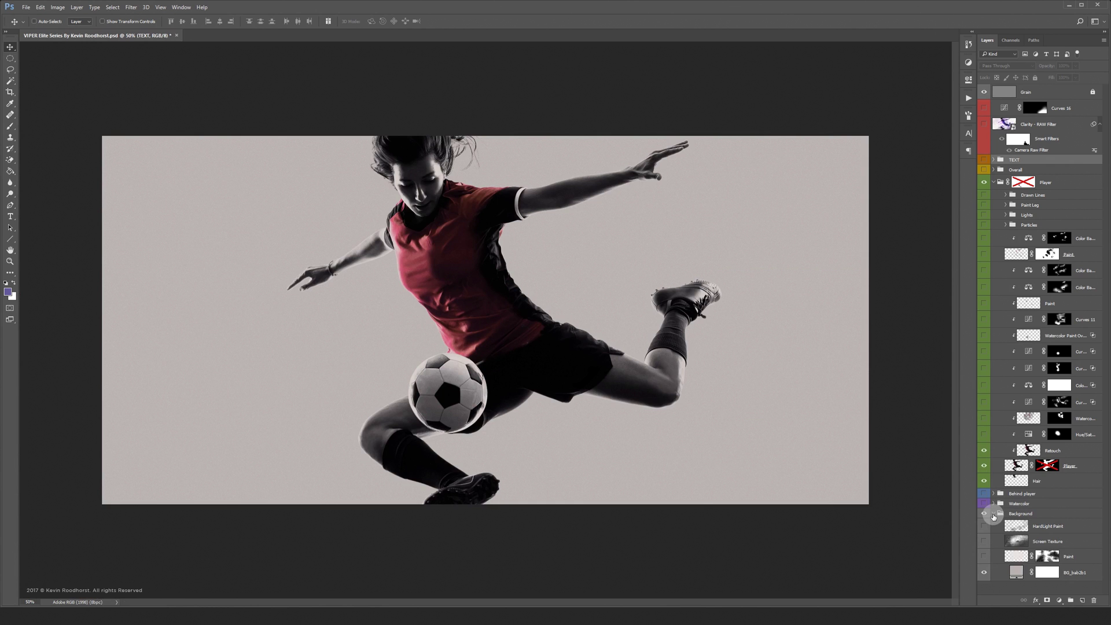
pyautogui.click(984, 557)
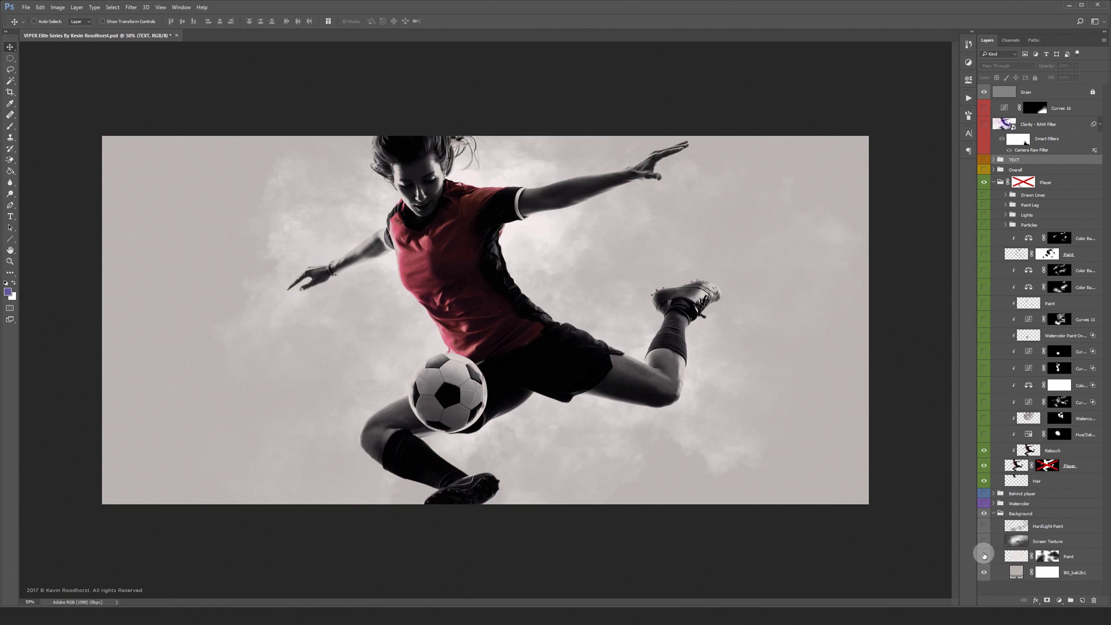
pyautogui.click(984, 542)
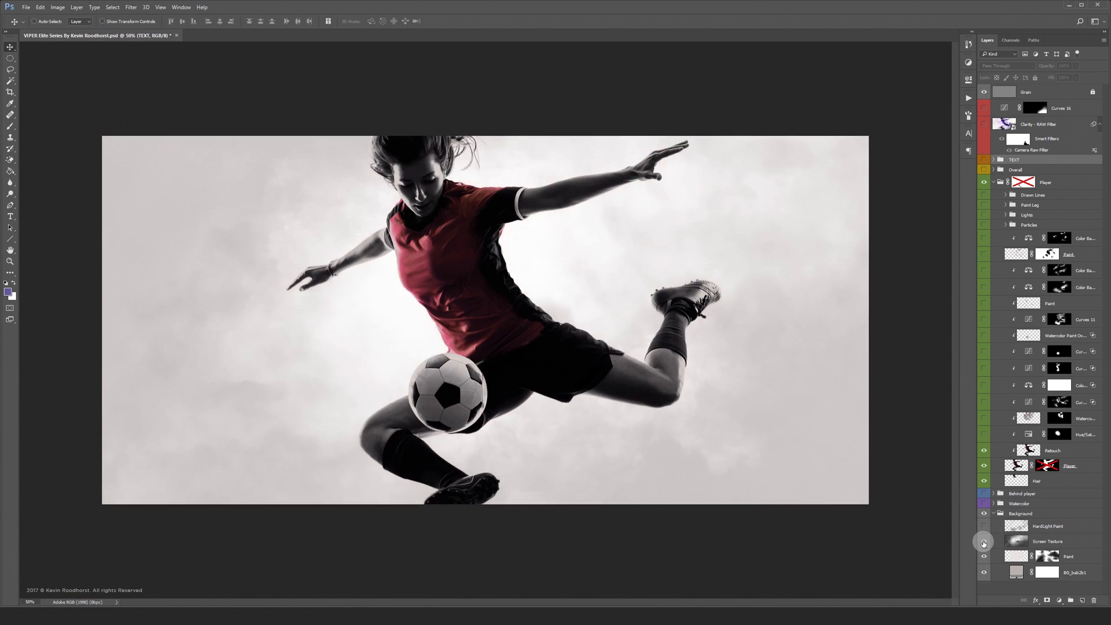
pyautogui.click(984, 542)
pyautogui.click(984, 542)
pyautogui.click(984, 527)
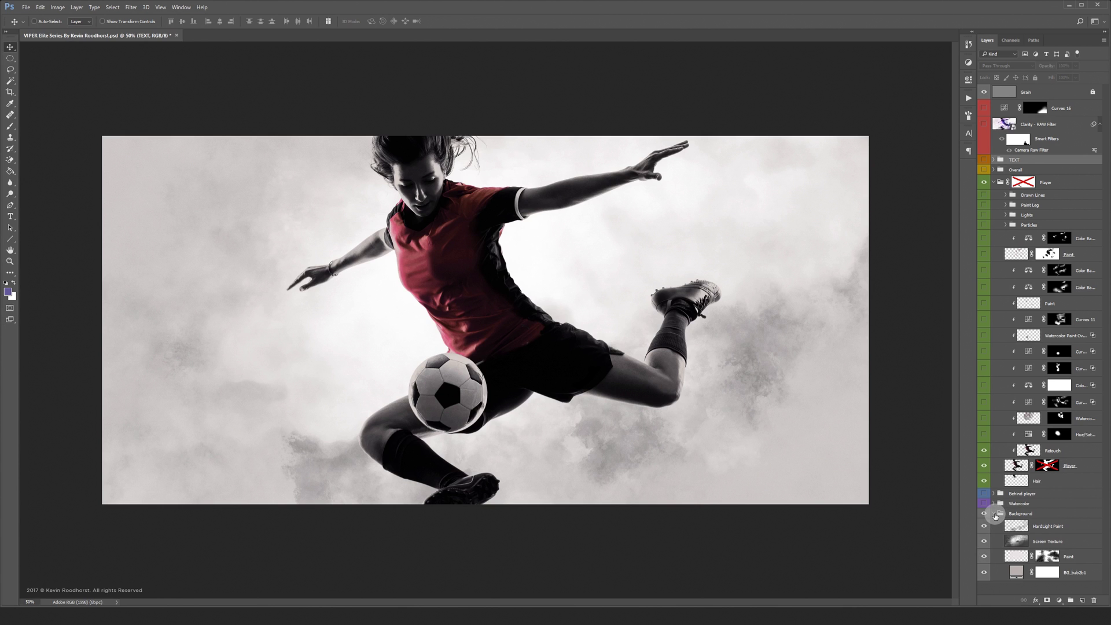
pyautogui.click(993, 514)
# Show the Watercolor group and its lowest Watercolor Paint layer, comparing the splashes with and without that layer.
pyautogui.click(984, 505)
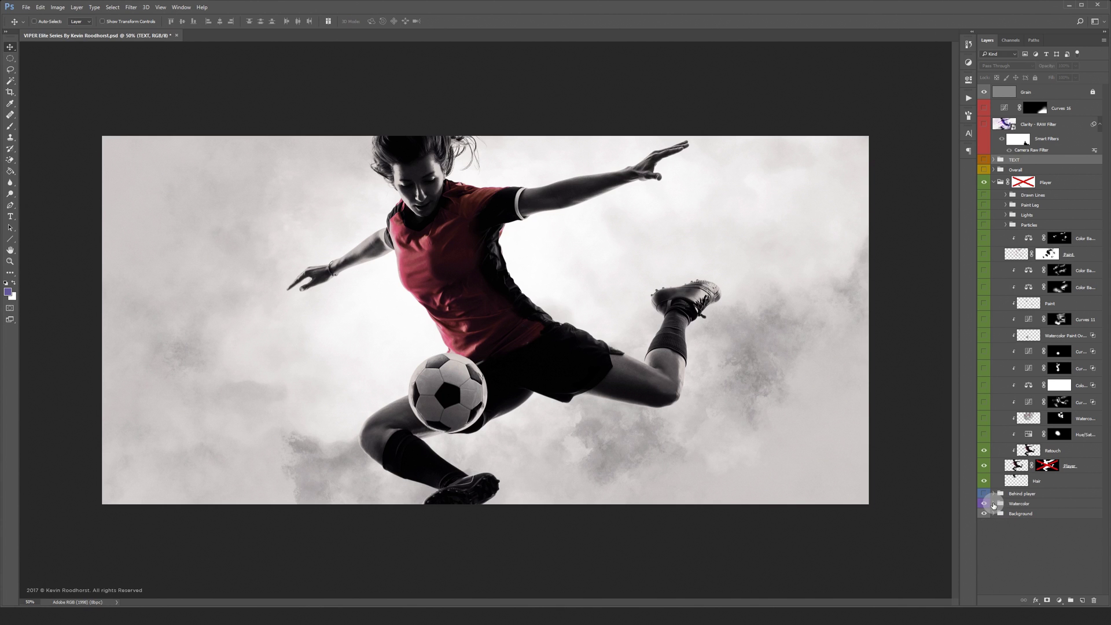
pyautogui.click(994, 505)
pyautogui.scroll(-2, 1107, 495)
pyautogui.scroll(-2, 1107, 495)
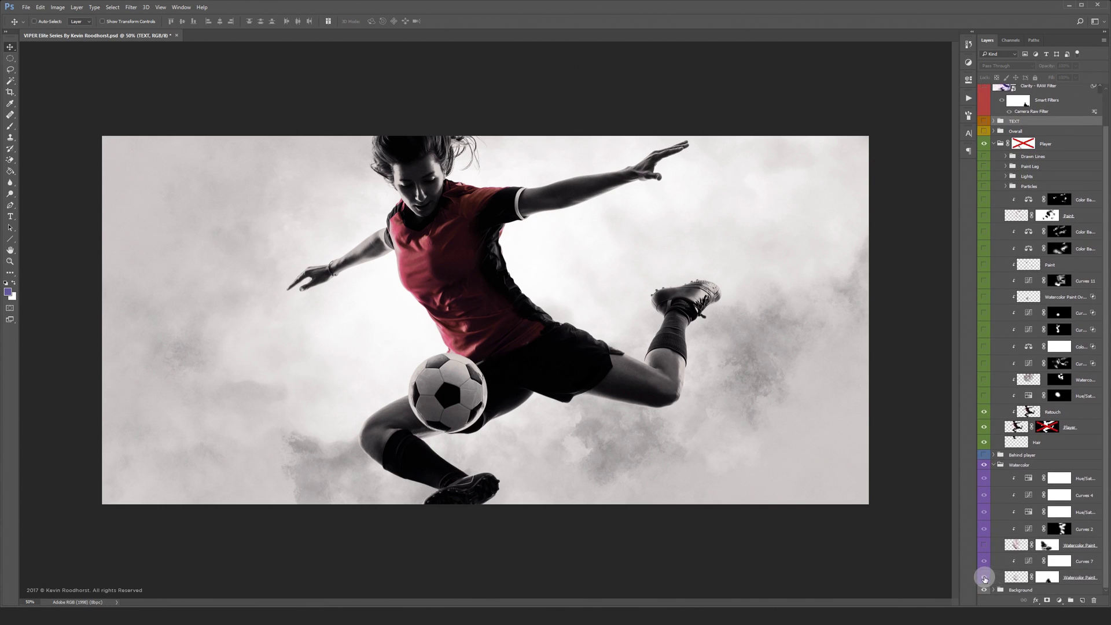
pyautogui.click(985, 578)
pyautogui.click(984, 579)
pyautogui.click(984, 578)
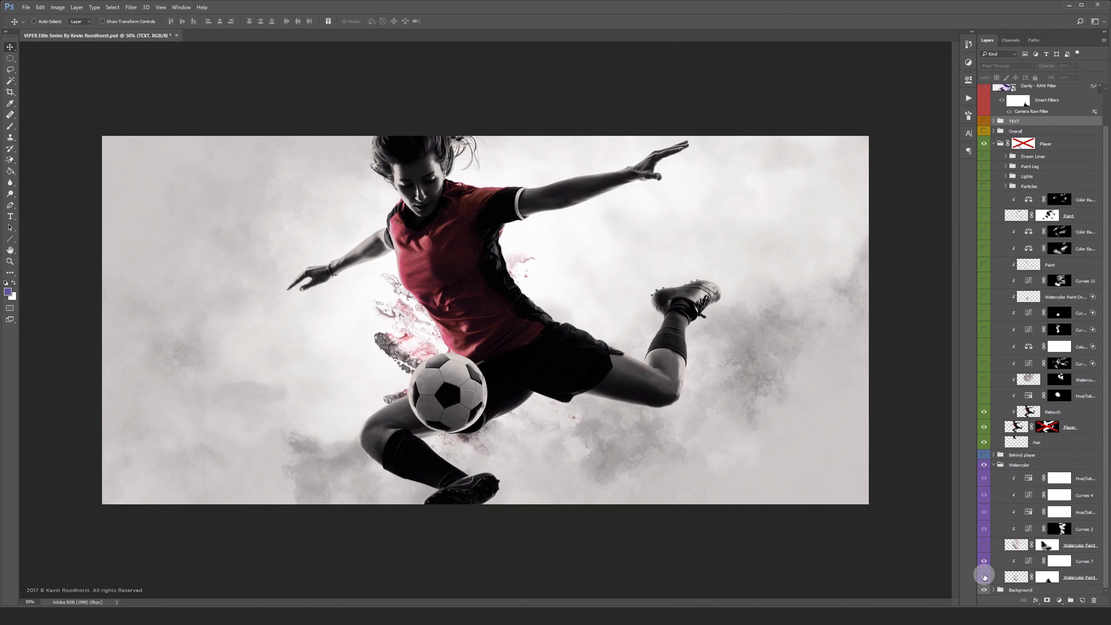
# Show the upper Watercolor Paint layer, compare the image with and without it, and collapse the Watercolor group.
pyautogui.click(983, 546)
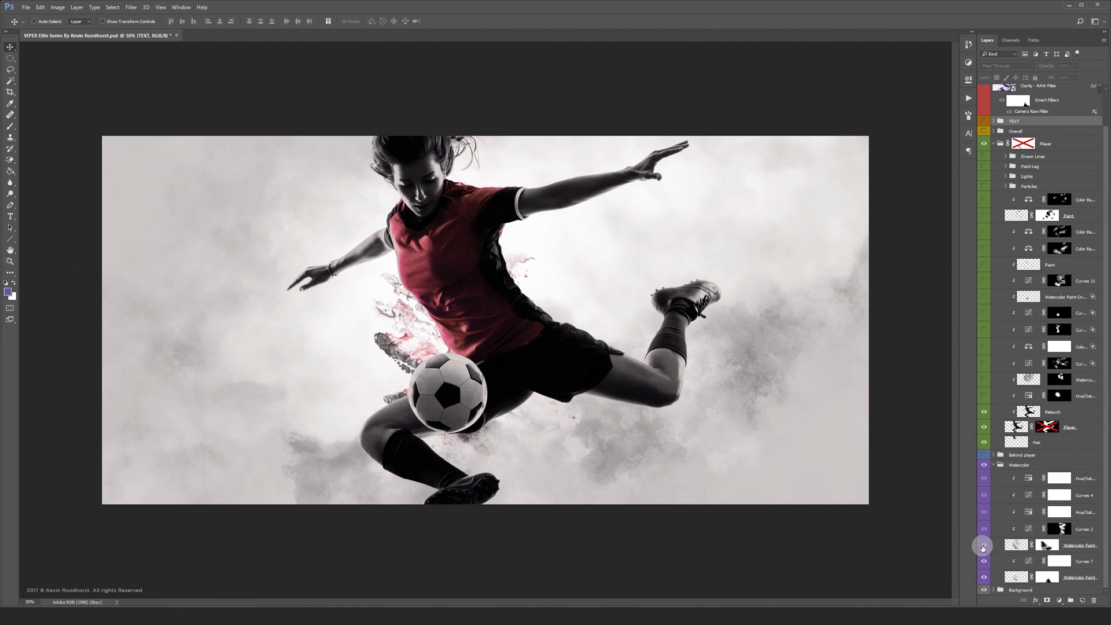
pyautogui.click(984, 546)
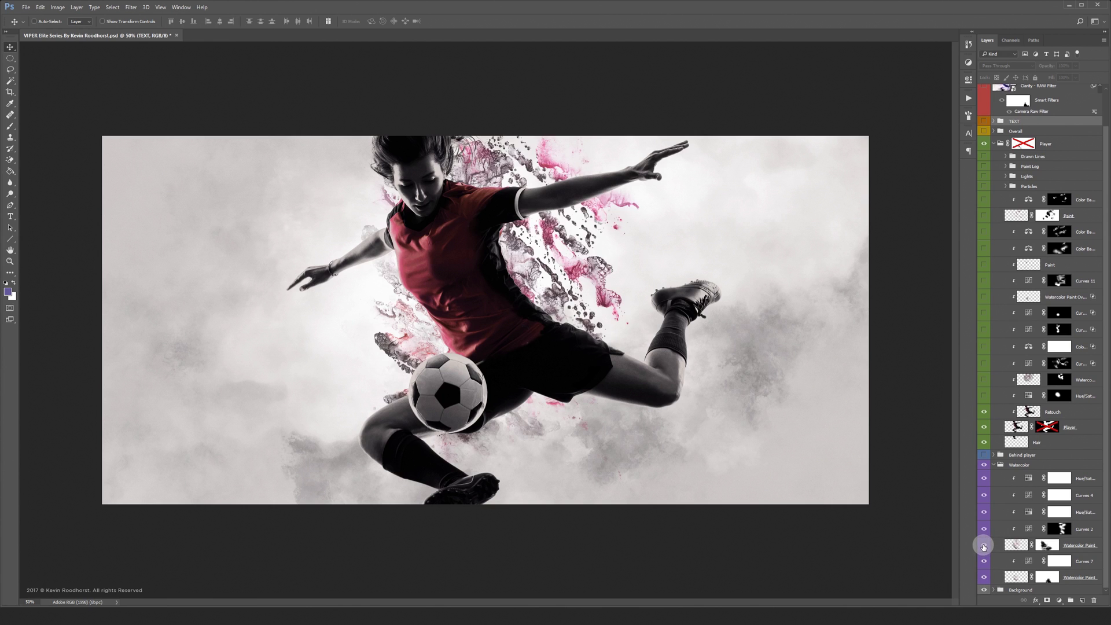
pyautogui.click(984, 546)
pyautogui.click(983, 548)
pyautogui.click(993, 466)
pyautogui.click(994, 466)
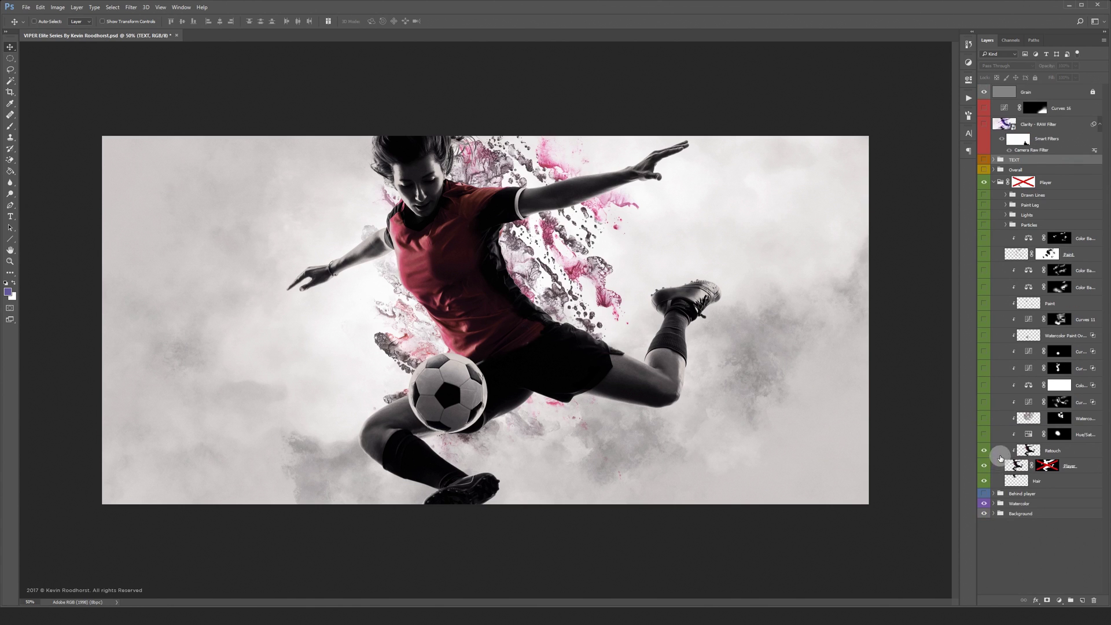
# Show the Hue/Saturation adjustment and the Curves layer directly above it near the bottom of the Overall group, and collapse the group.
pyautogui.click(994, 171)
pyautogui.click(985, 561)
pyautogui.click(984, 545)
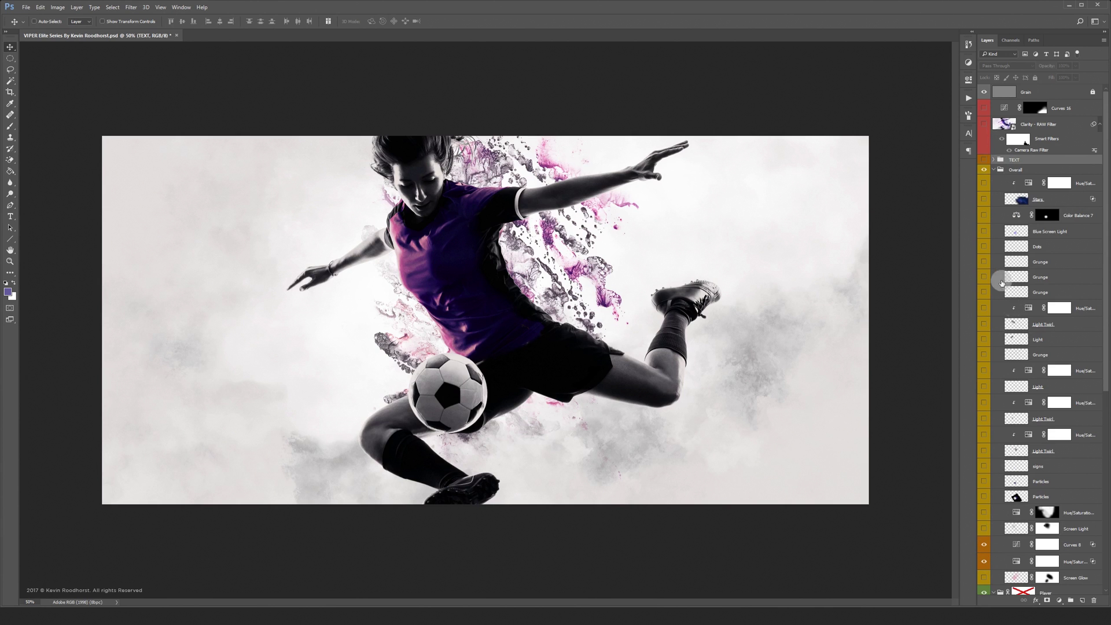
pyautogui.click(994, 170)
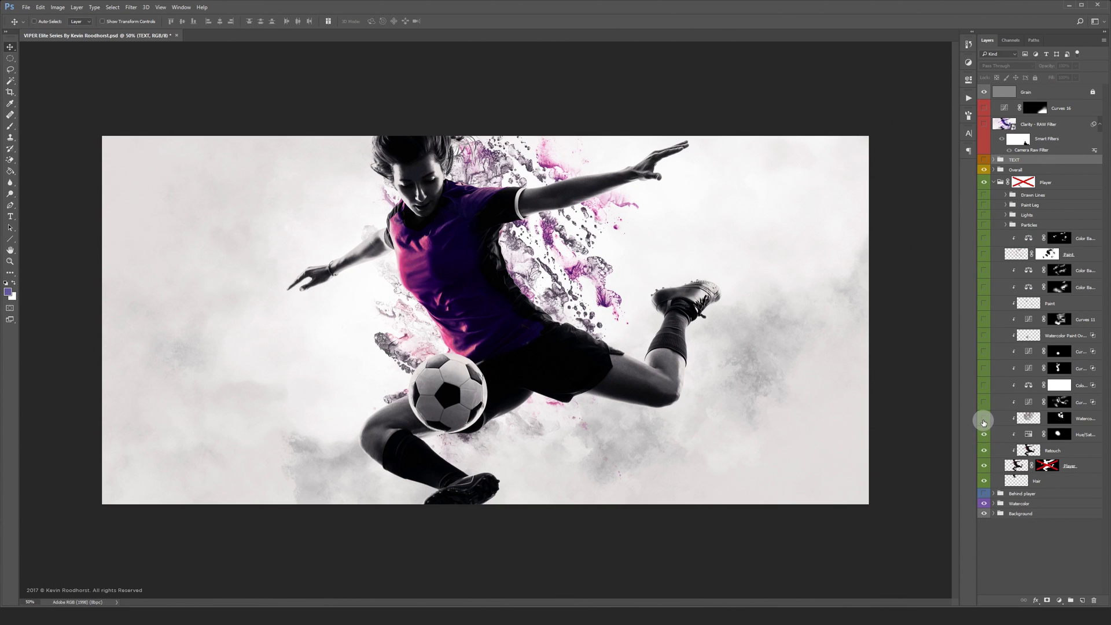
# Show the clipped, masked Watercolor layer above Hue/Saturation in the Player group, comparing the jersey with and without it.
pyautogui.click(984, 418)
pyautogui.click(985, 419)
pyautogui.click(985, 419)
pyautogui.click(985, 419)
pyautogui.click(984, 419)
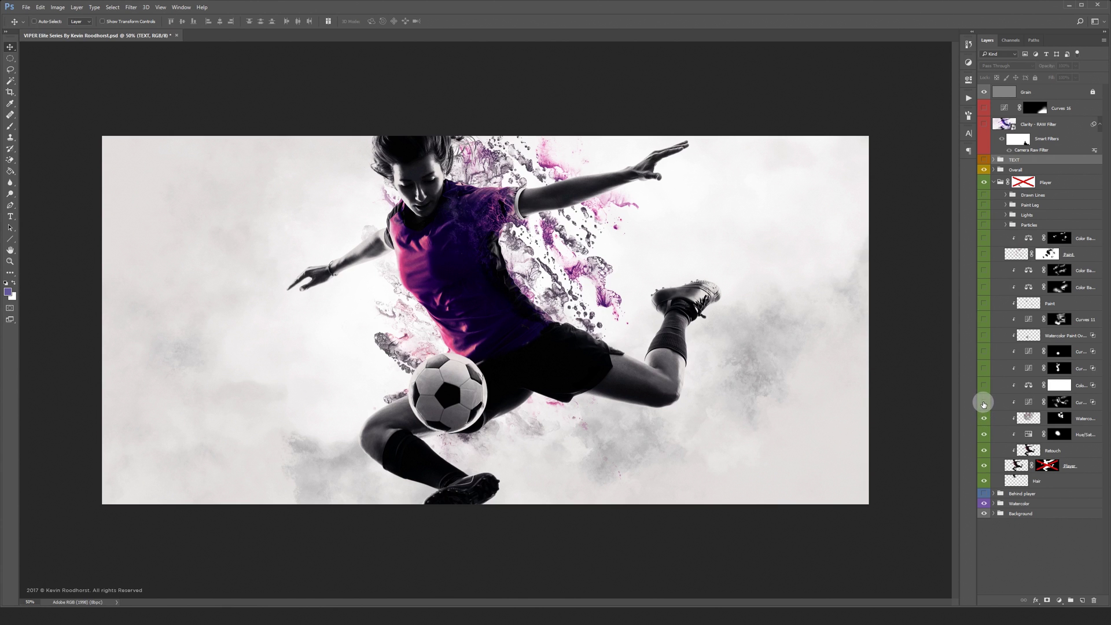
# Show the Curves adjustment directly above the clipped Watercolor layer, comparing the player with and without it.
pyautogui.click(983, 403)
pyautogui.click(983, 403)
pyautogui.click(984, 404)
pyautogui.click(984, 404)
pyautogui.click(983, 405)
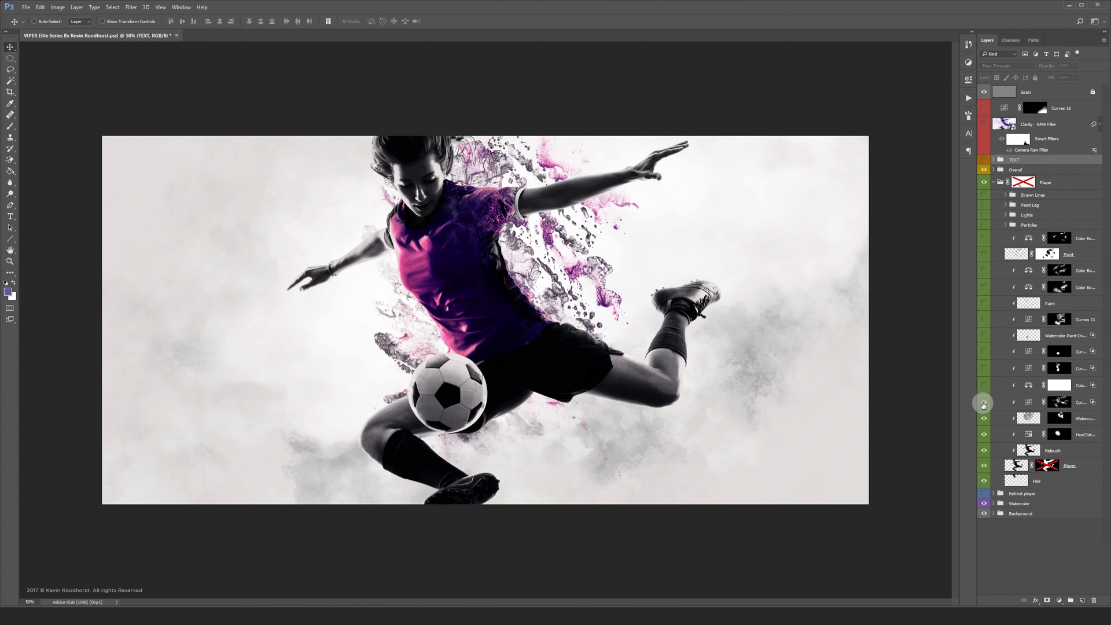
# Show the clipped white-masked color adjustment and the two Curves layers above it, comparing the effect of each Curves layer.
pyautogui.click(984, 387)
pyautogui.click(985, 373)
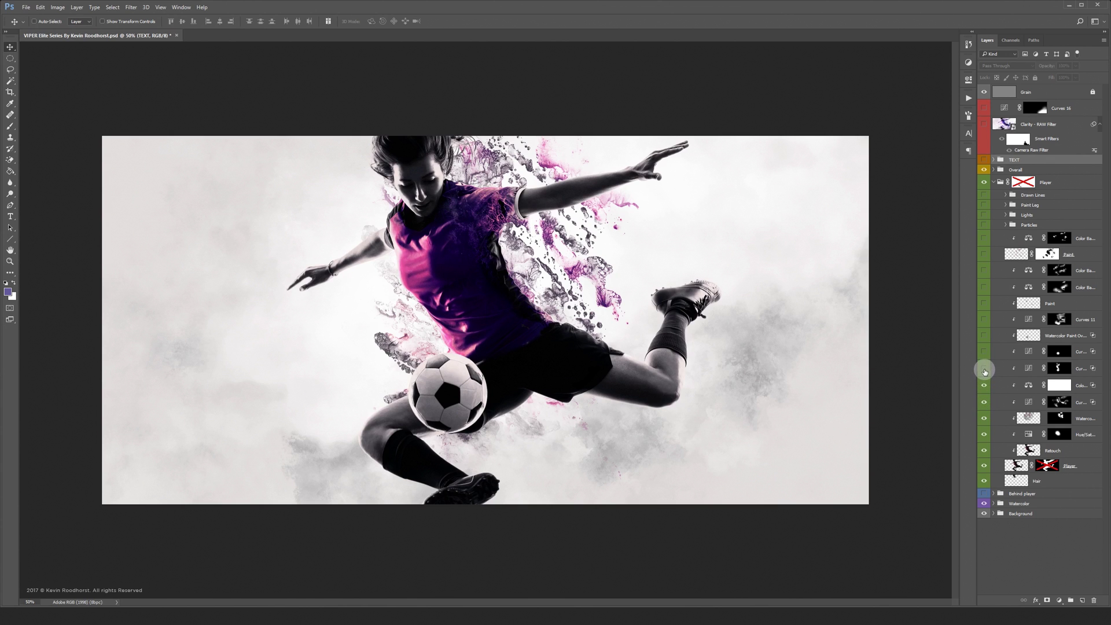
pyautogui.click(985, 372)
pyautogui.click(985, 372)
pyautogui.click(984, 355)
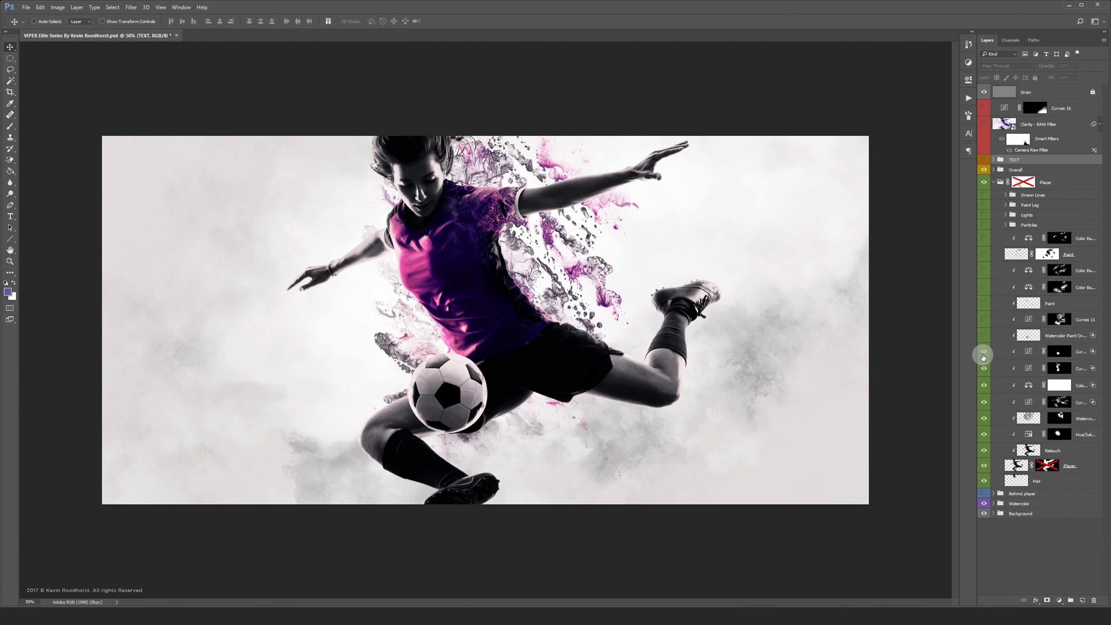
pyautogui.click(985, 355)
pyautogui.click(984, 355)
# Show the clipped Watercolor Paint overlay and Curves 11 layers in the Player group, comparing the player with and without each.
pyautogui.click(984, 338)
pyautogui.click(984, 337)
pyautogui.click(984, 337)
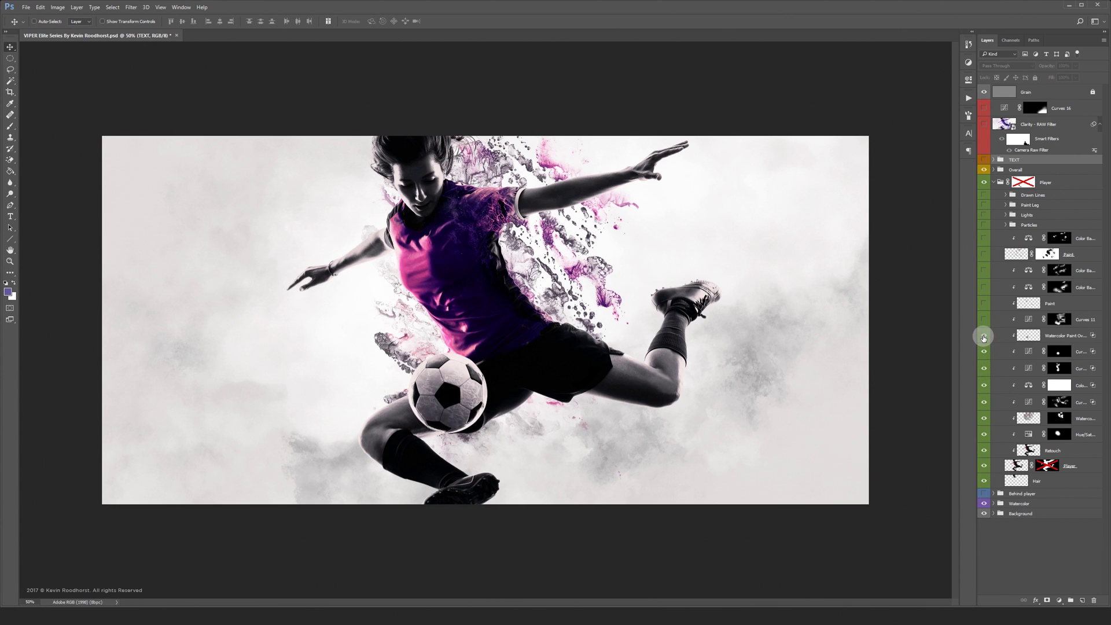
pyautogui.click(984, 338)
pyautogui.click(984, 337)
pyautogui.click(984, 320)
pyautogui.click(984, 320)
pyautogui.click(984, 319)
# Show the clipped Paint layer and the two Color Balance adjustments above it in the Player group.
pyautogui.click(984, 303)
pyautogui.click(984, 303)
pyautogui.click(984, 305)
pyautogui.click(984, 288)
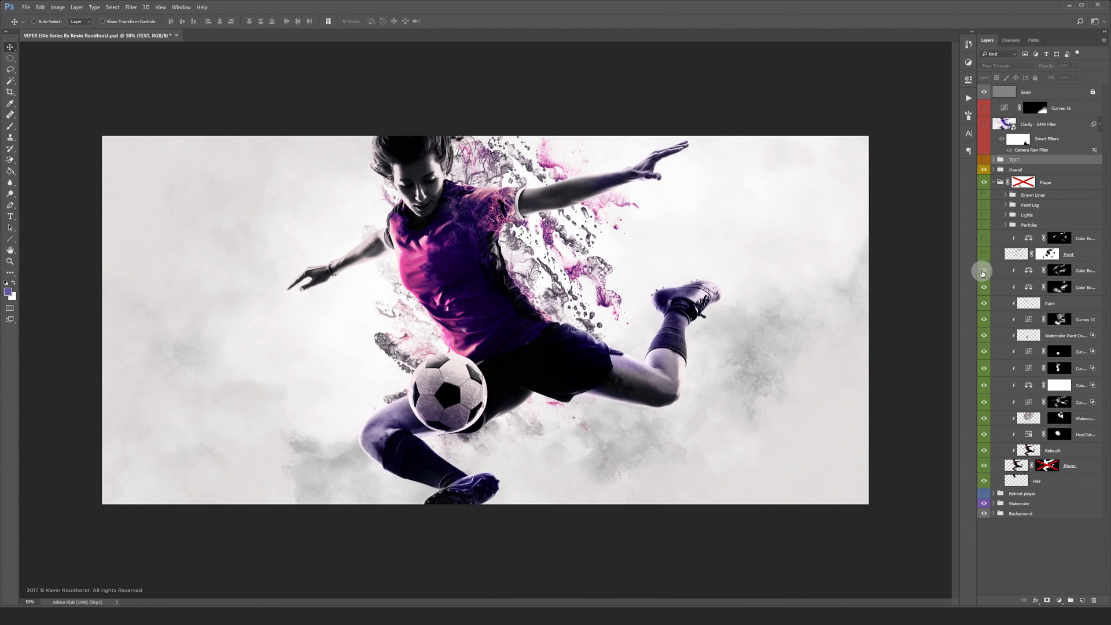
pyautogui.click(983, 271)
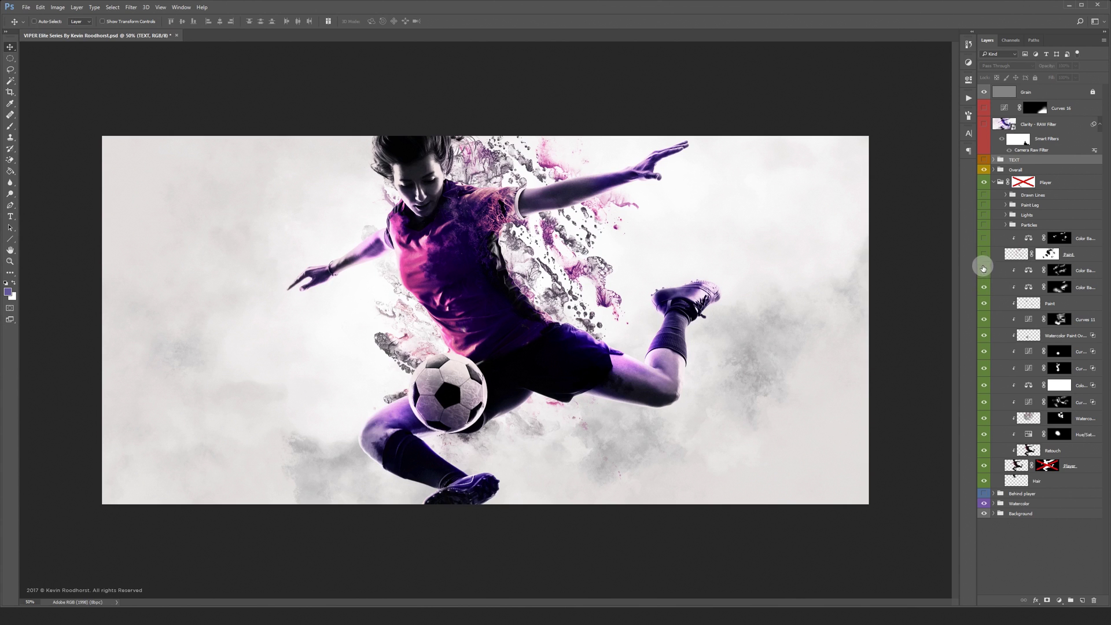
# Show the masked Paint layer in the Player group, comparing the player's edges with and without it.
pyautogui.click(982, 255)
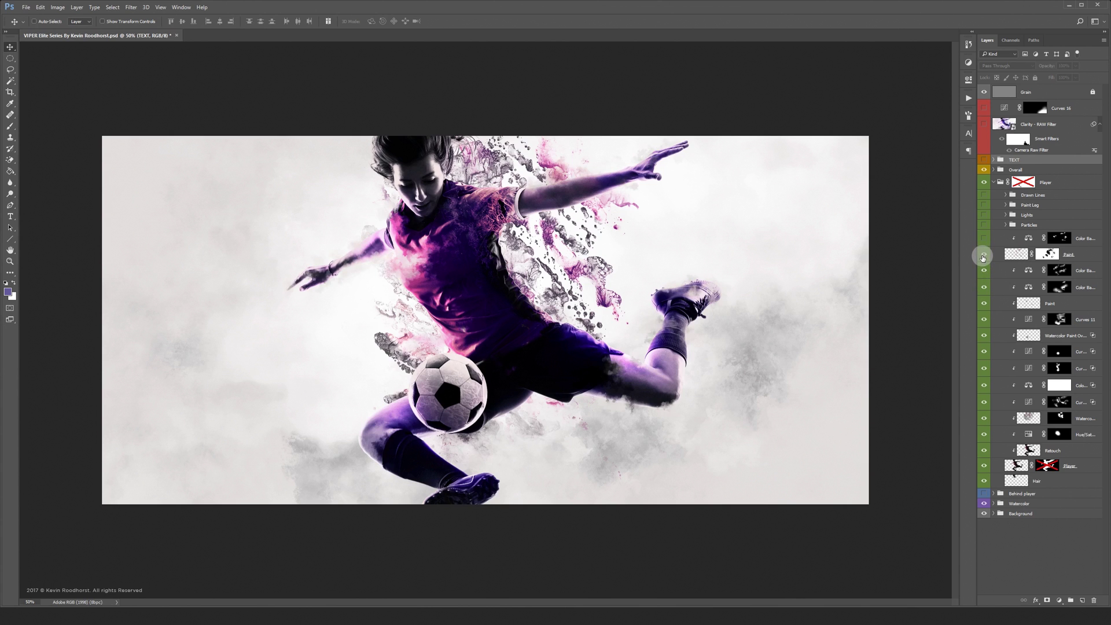
pyautogui.click(983, 255)
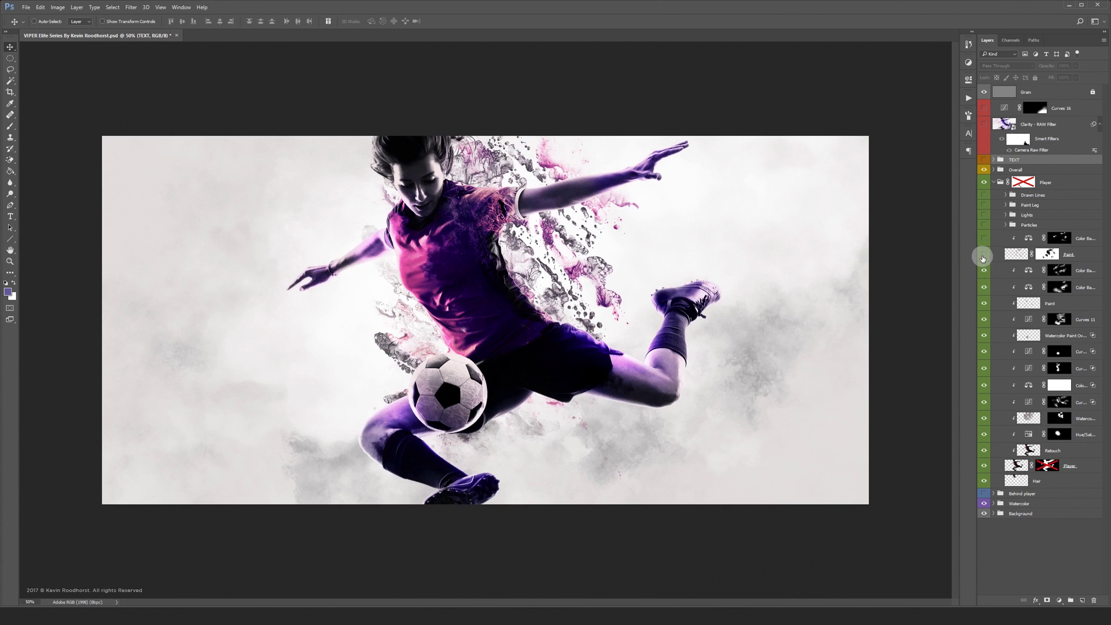
pyautogui.click(983, 255)
pyautogui.click(984, 256)
pyautogui.click(984, 256)
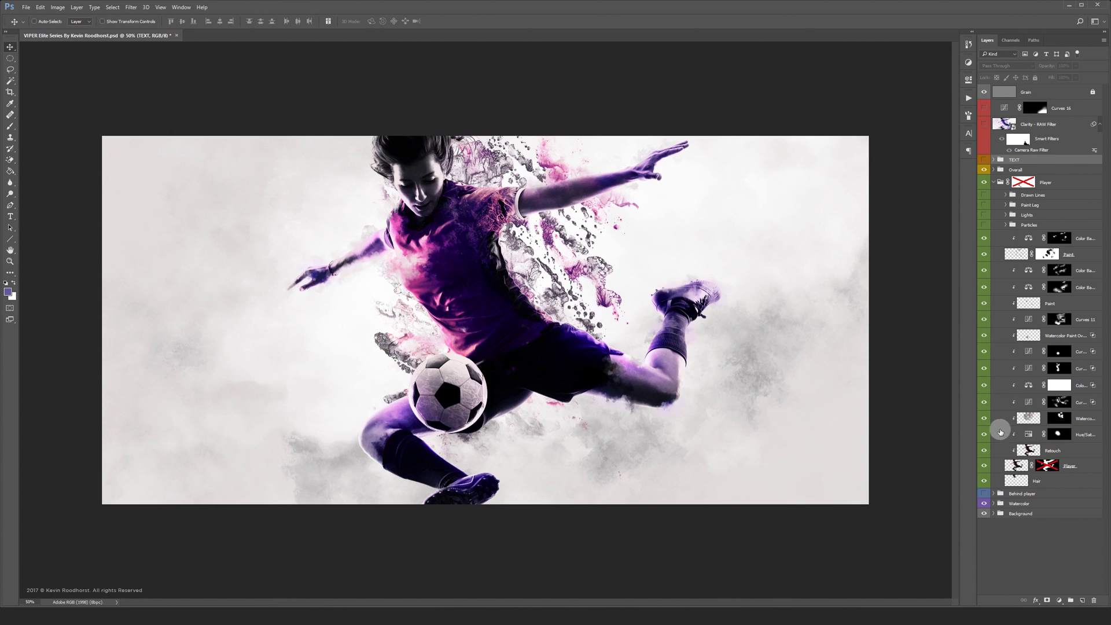
# Enable the Player layer's mask, compare the image with and without it, and display the mask alone on the canvas.
pyautogui.keyDown('shift'); pyautogui.click(1048, 464); pyautogui.keyUp('shift')
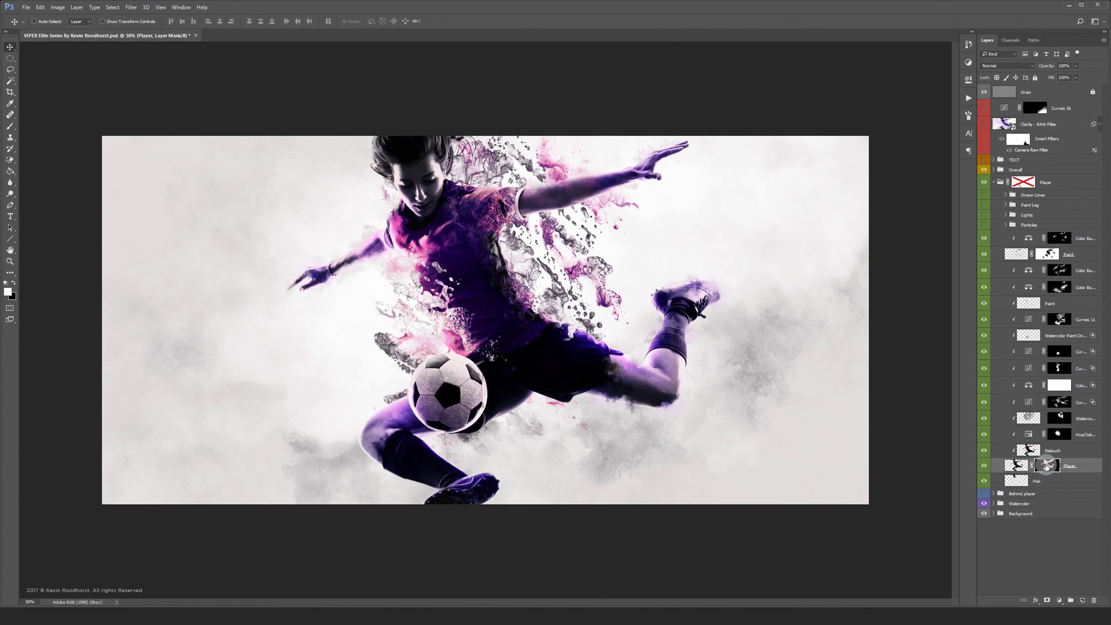
pyautogui.keyDown('shift'); pyautogui.click(1048, 465); pyautogui.keyUp('shift')
pyautogui.keyDown('shift'); pyautogui.click(1049, 465); pyautogui.keyUp('shift')
pyautogui.keyDown('shift'); pyautogui.click(1048, 465); pyautogui.keyUp('shift')
pyautogui.keyDown('shift'); pyautogui.click(1049, 465); pyautogui.keyUp('shift')
pyautogui.keyDown('alt'); pyautogui.click(1048, 465); pyautogui.keyUp('alt')
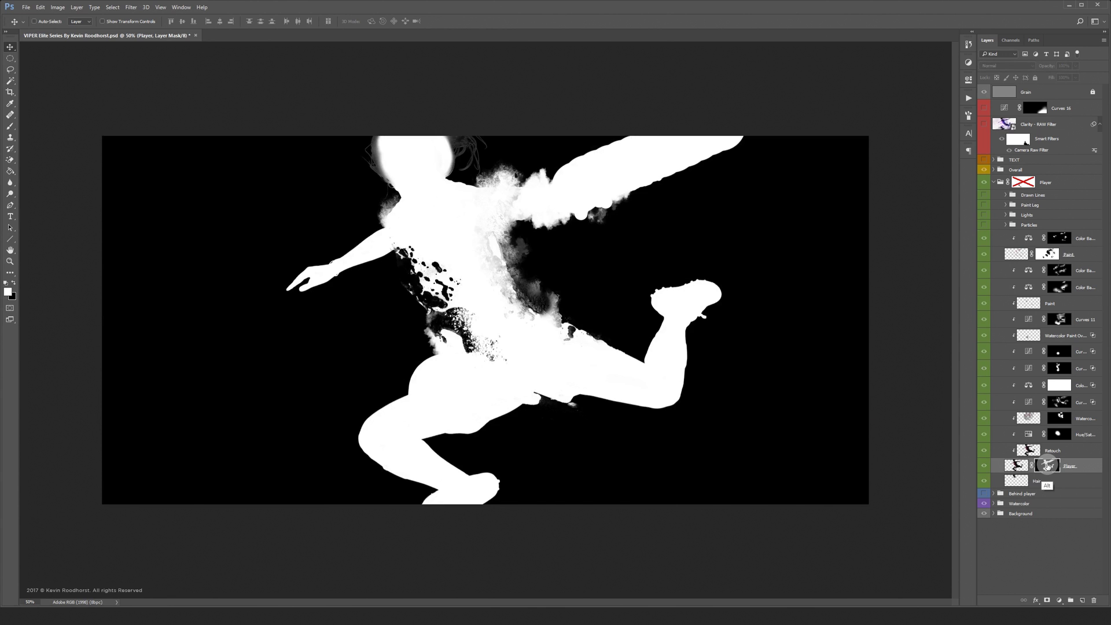
# Exit the mask-only view and enable the Player group's mask, comparing the image with and without it.
pyautogui.keyDown('alt'); pyautogui.click(1048, 465); pyautogui.keyUp('alt')
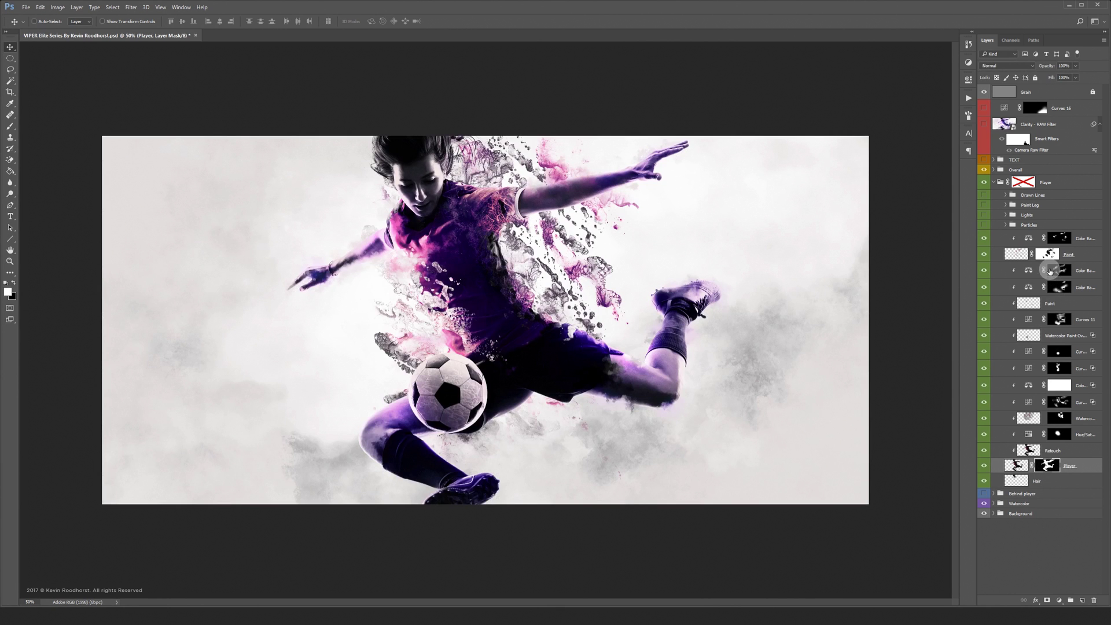
pyautogui.keyDown('shift'); pyautogui.click(1023, 184); pyautogui.keyUp('shift')
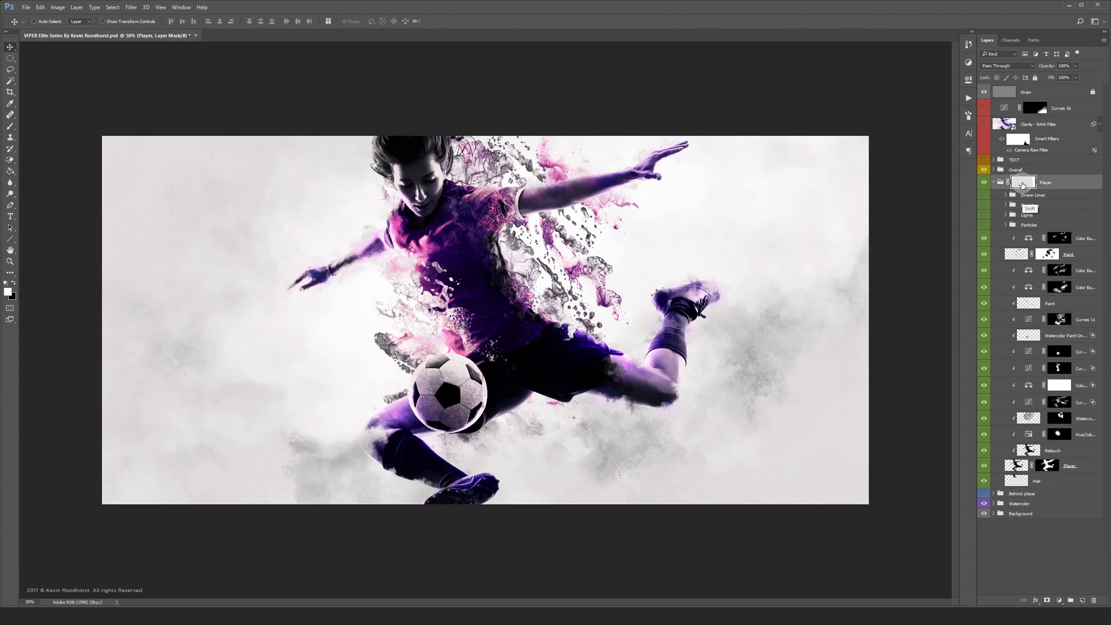
pyautogui.keyDown('shift'); pyautogui.click(1022, 185); pyautogui.keyUp('shift')
pyautogui.keyDown('shift'); pyautogui.click(1023, 184); pyautogui.keyUp('shift')
pyautogui.keyDown('shift'); pyautogui.click(1023, 184); pyautogui.keyUp('shift')
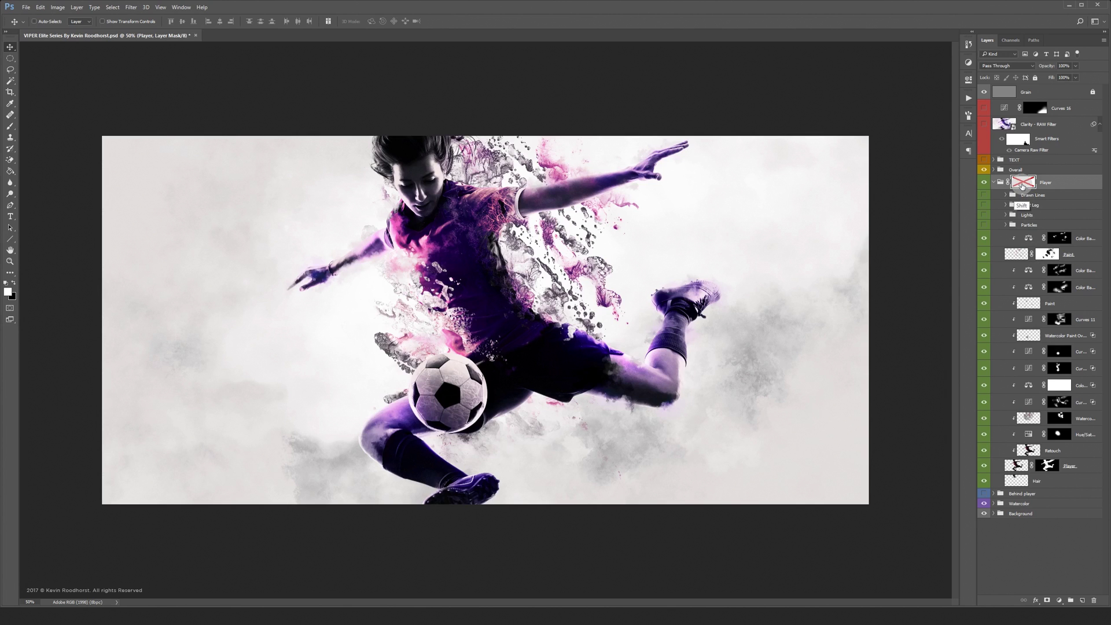
pyautogui.keyDown('shift'); pyautogui.click(1023, 184); pyautogui.keyUp('shift')
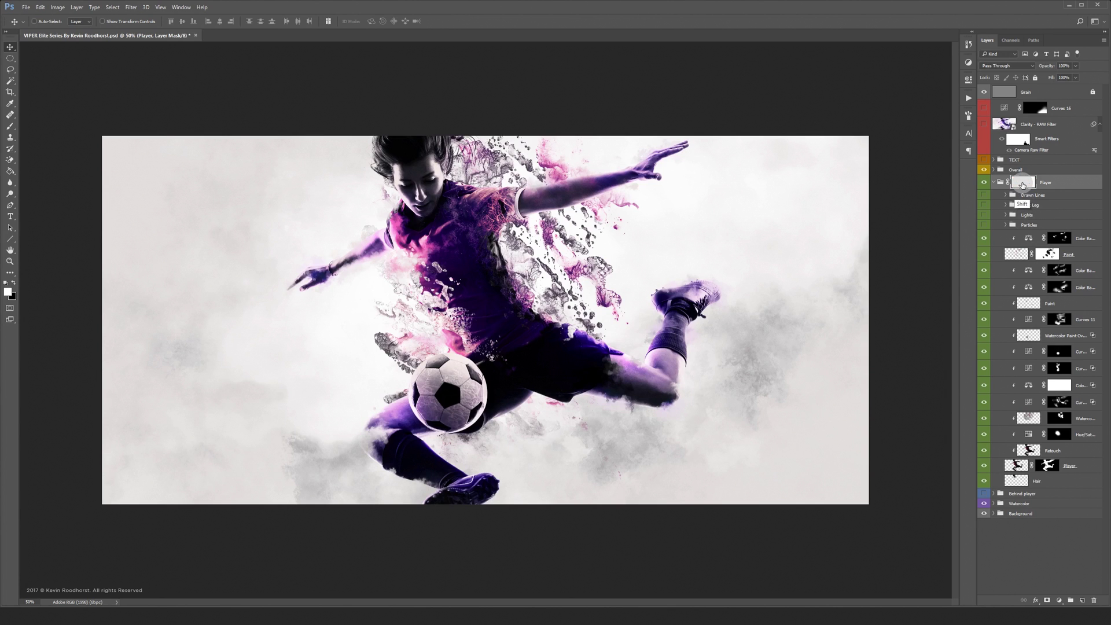
pyautogui.keyDown('shift'); pyautogui.click(1023, 184); pyautogui.keyUp('shift')
pyautogui.keyDown('shift'); pyautogui.click(1023, 184); pyautogui.keyUp('shift')
# Show and expand the Particles group in the Player group, and show its lowest Particles layer, comparing the image with and without it.
pyautogui.click(984, 226)
pyautogui.click(1006, 226)
pyautogui.click(985, 269)
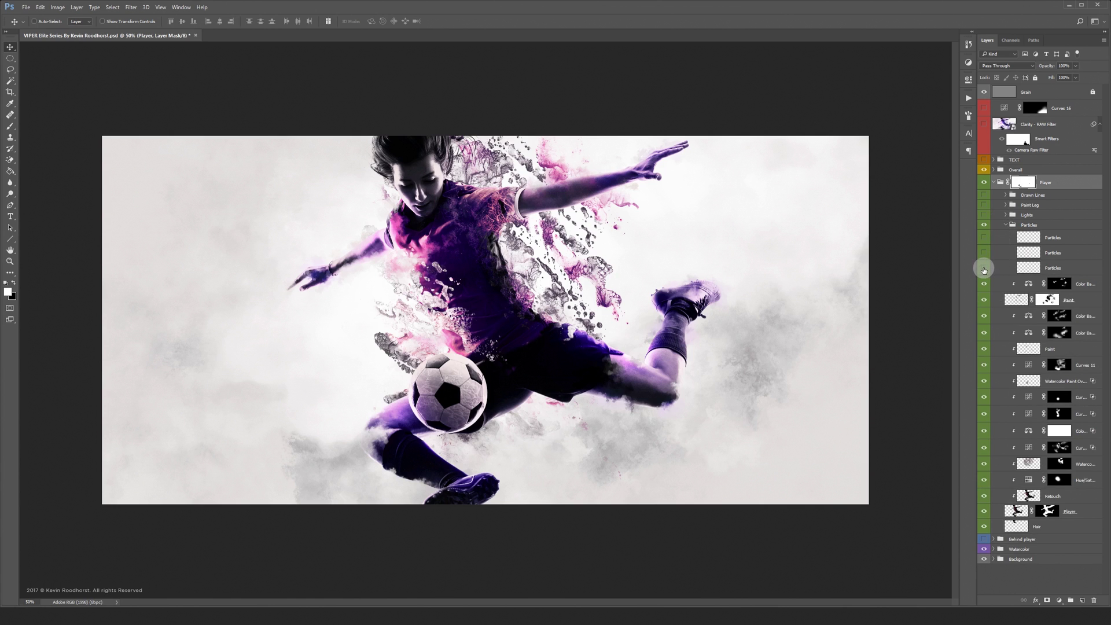
pyautogui.click(984, 269)
pyautogui.click(984, 269)
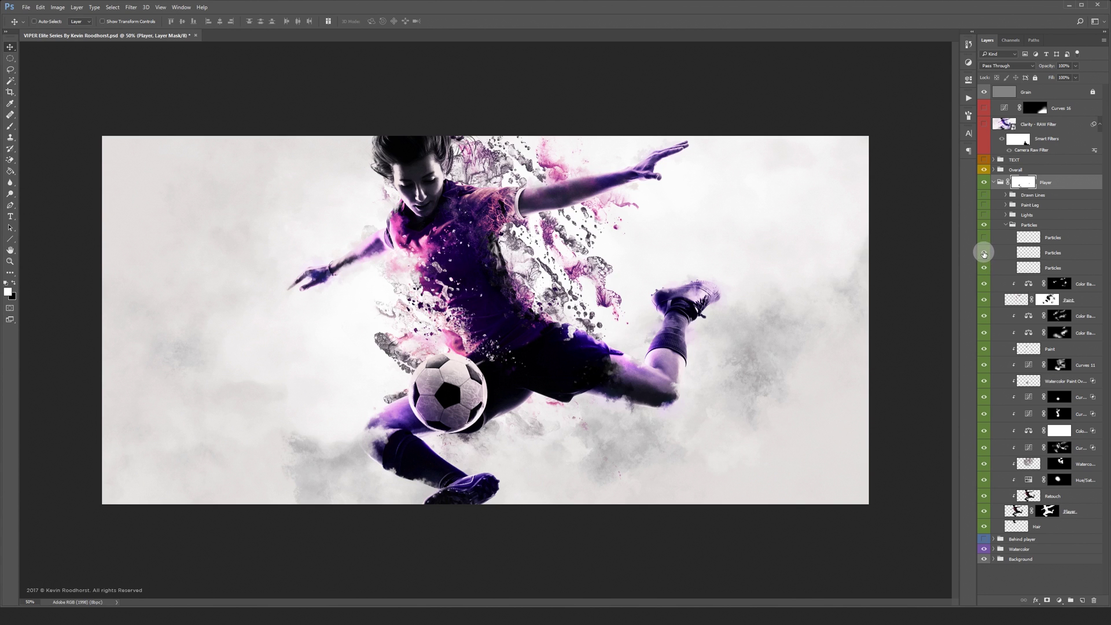
# Show the upper Particles layers in the Particles group, comparing the image with and without the topmost one.
pyautogui.click(985, 238)
pyautogui.click(984, 240)
pyautogui.click(983, 240)
pyautogui.click(983, 242)
pyautogui.click(983, 241)
# Compare the image with and without the whole Particles group, leave it visible and collapse it.
pyautogui.click(983, 227)
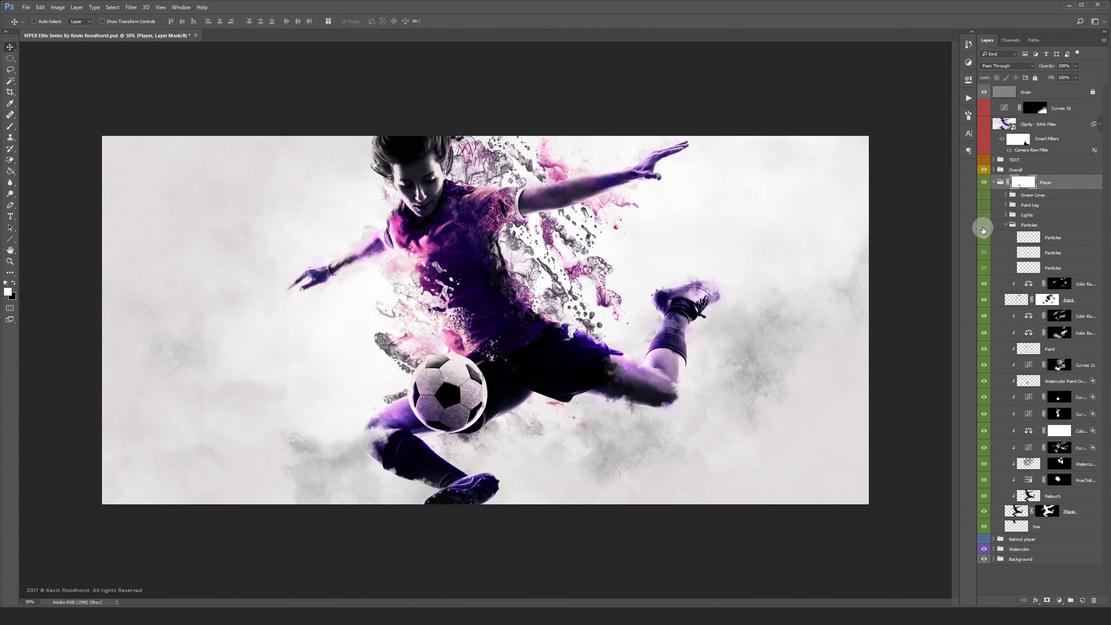
pyautogui.click(984, 227)
pyautogui.click(984, 227)
pyautogui.click(984, 226)
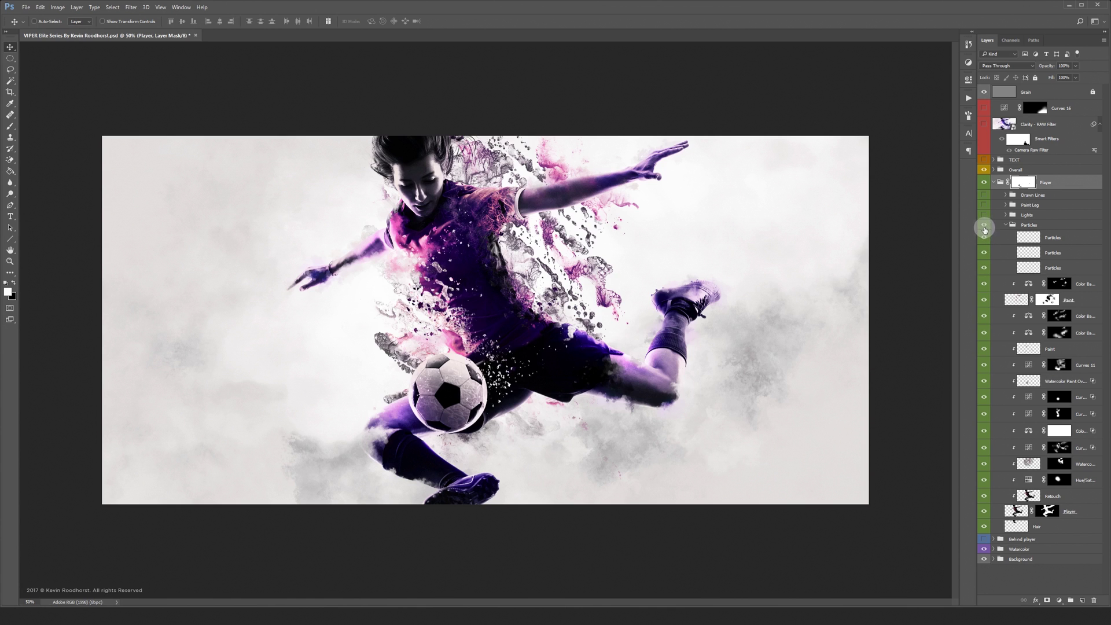
pyautogui.click(1006, 225)
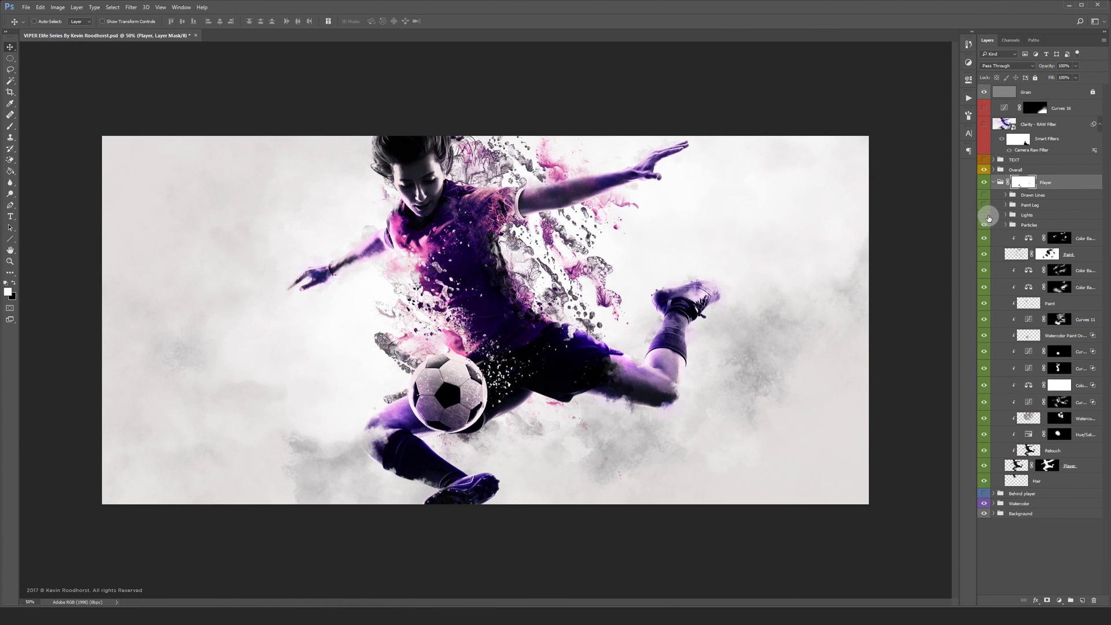
# Show and expand the Lights group, and show its lowest masked Football layer, comparing the ball with and without it.
pyautogui.click(984, 216)
pyautogui.click(1006, 216)
pyautogui.moveTo(1106, 260); pyautogui.dragTo(1108, 290)
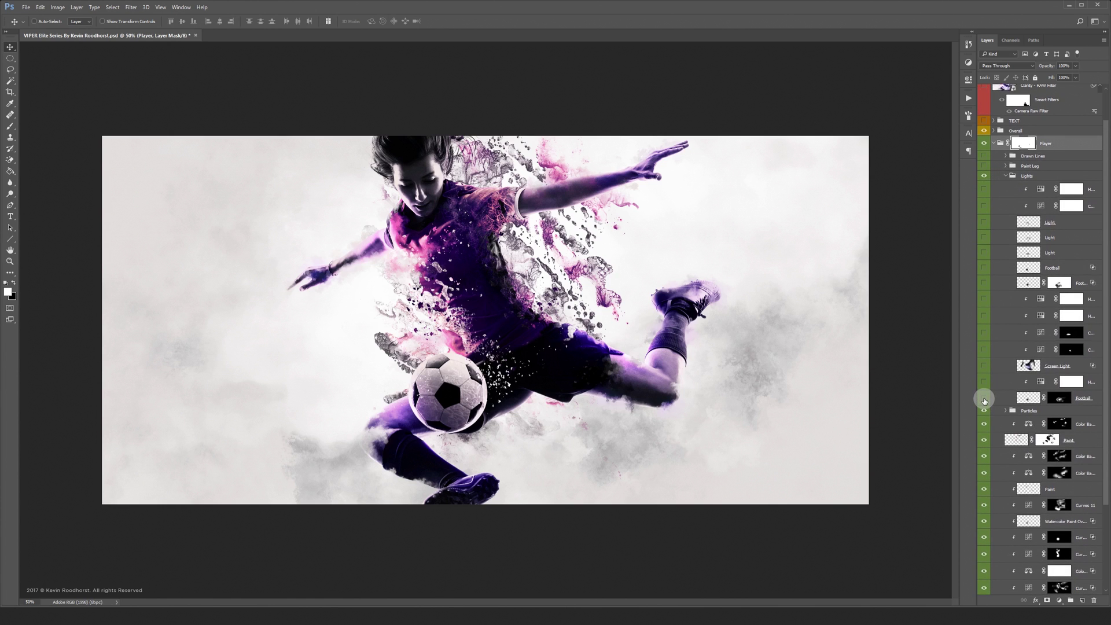
pyautogui.click(983, 399)
pyautogui.click(983, 399)
pyautogui.click(983, 399)
# Show the Hue/Saturation adjustment clipped to the lowest Football layer, comparing the ball's color with and without it.
pyautogui.click(984, 384)
pyautogui.click(984, 381)
pyautogui.click(982, 379)
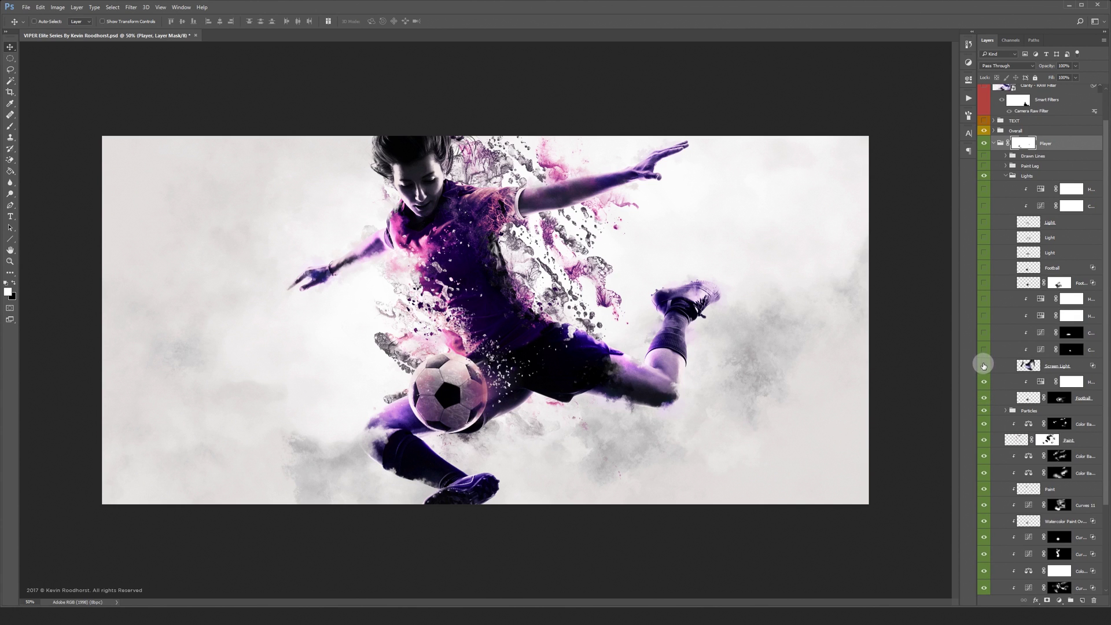
# Show the Screen Light layer in the Lights group with its two clipped Curves and two clipped Hue/Saturation adjustments.
pyautogui.click(984, 366)
pyautogui.click(984, 350)
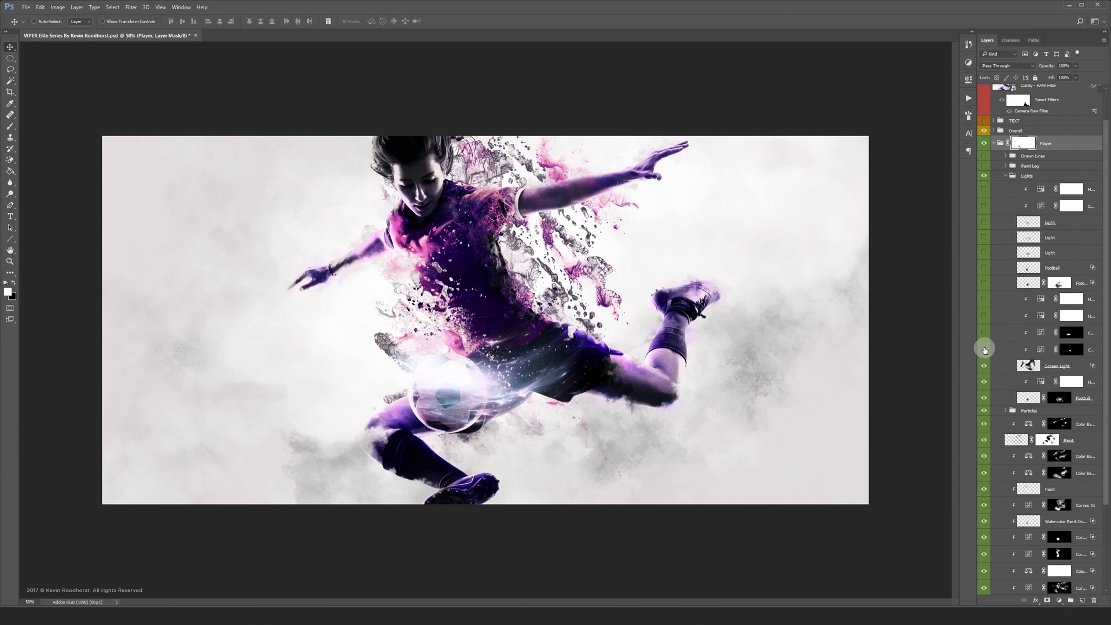
pyautogui.click(984, 333)
pyautogui.click(985, 315)
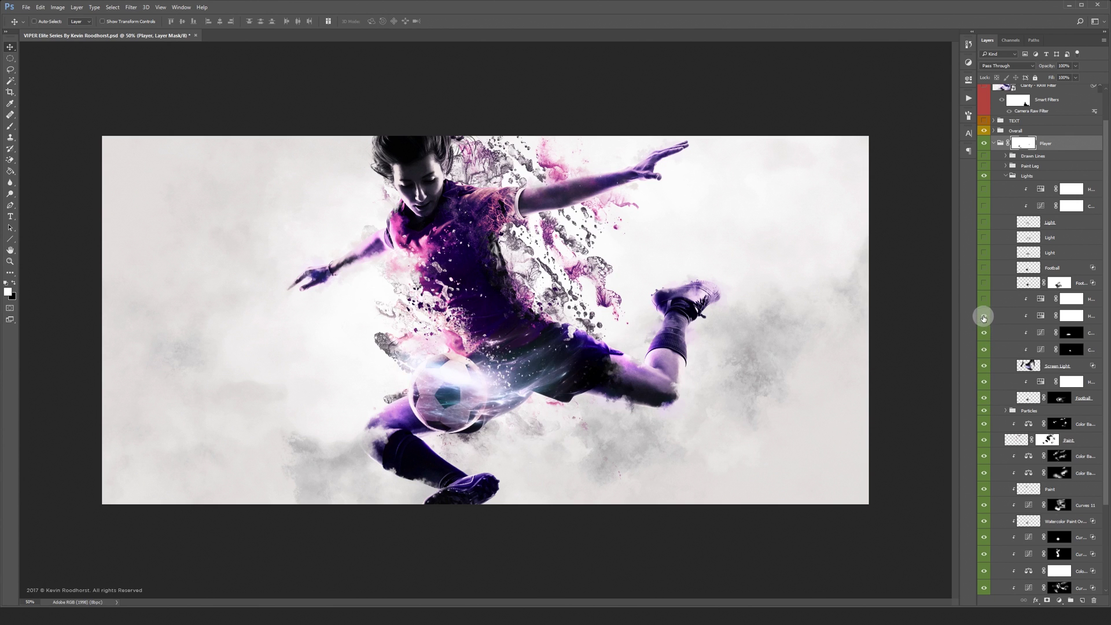
pyautogui.click(985, 299)
# Show the masked Football layer above Screen Light, compare the glow with and without it, and select that layer.
pyautogui.moveTo(984, 299)
pyautogui.mouseDown()
pyautogui.moveTo(986, 346)
pyautogui.moveTo(984, 286)
pyautogui.mouseUp()
pyautogui.click(984, 283)
pyautogui.click(984, 283)
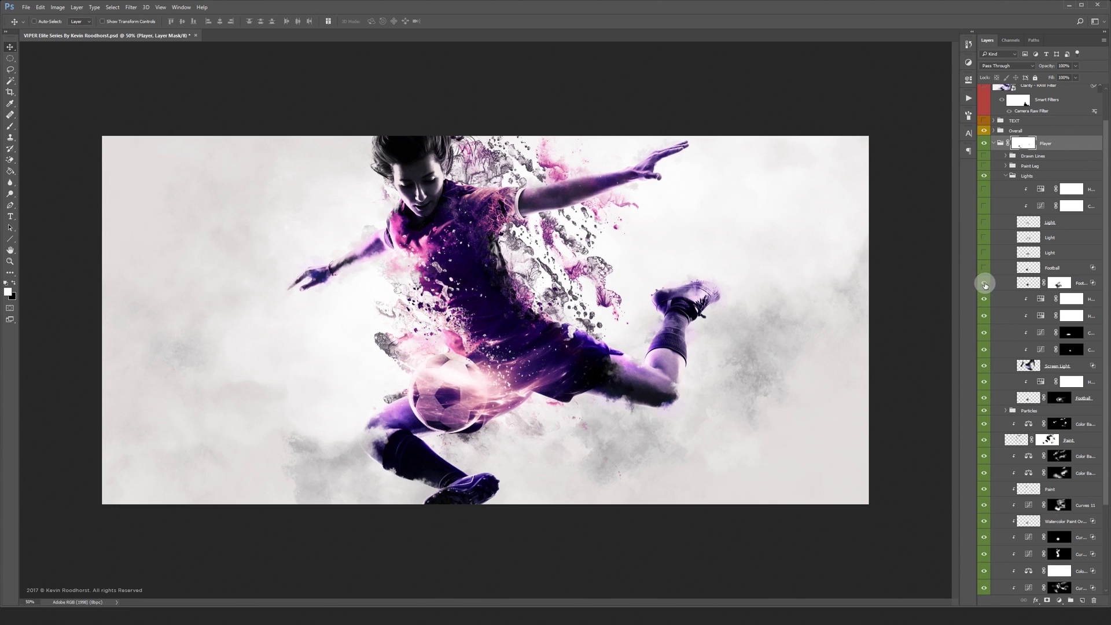
pyautogui.click(1025, 284)
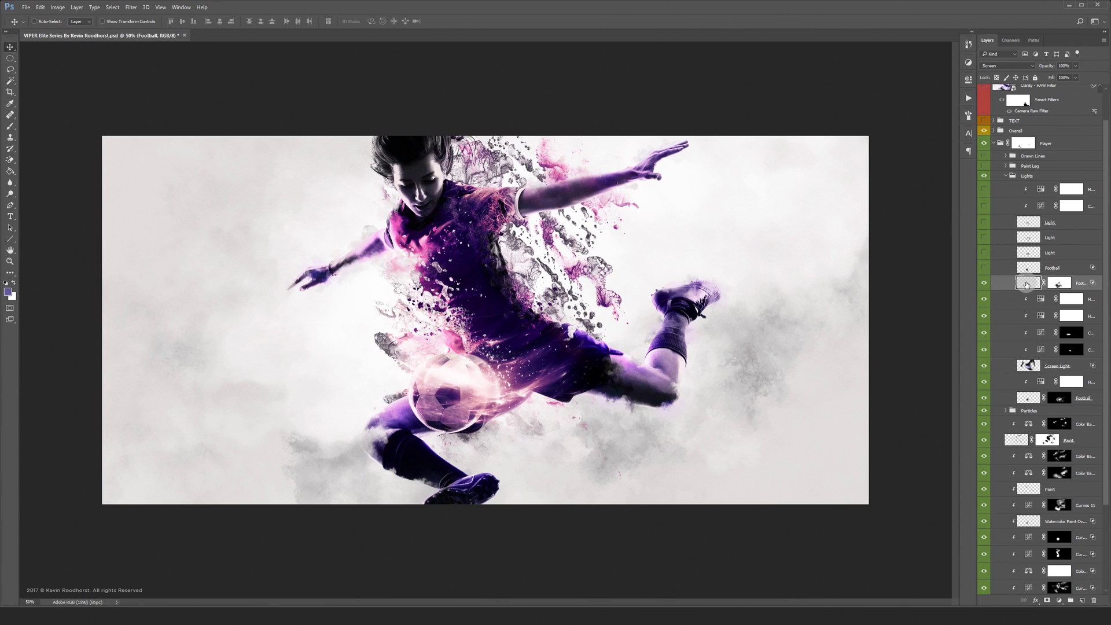
# Show the unmasked Football layer in the Lights group, comparing the ball with and without it.
pyautogui.click(982, 268)
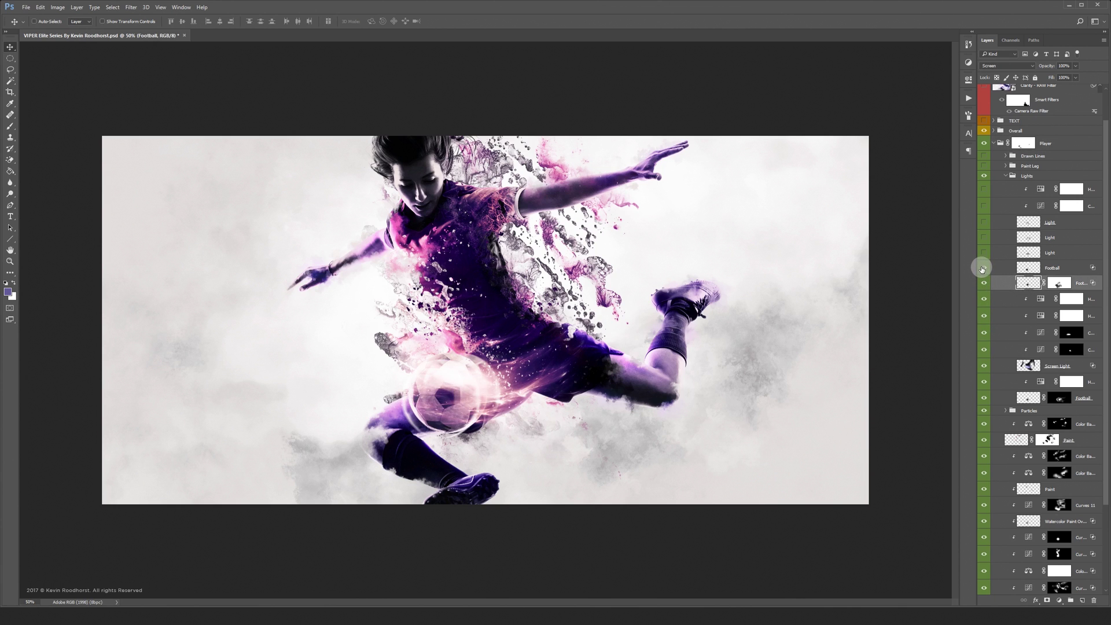
pyautogui.click(982, 270)
pyautogui.click(983, 270)
pyautogui.click(984, 269)
pyautogui.click(984, 269)
# Show the three Light layers in the Lights group and the Curves and Hue/Saturation adjustments clipped to the top one.
pyautogui.click(983, 255)
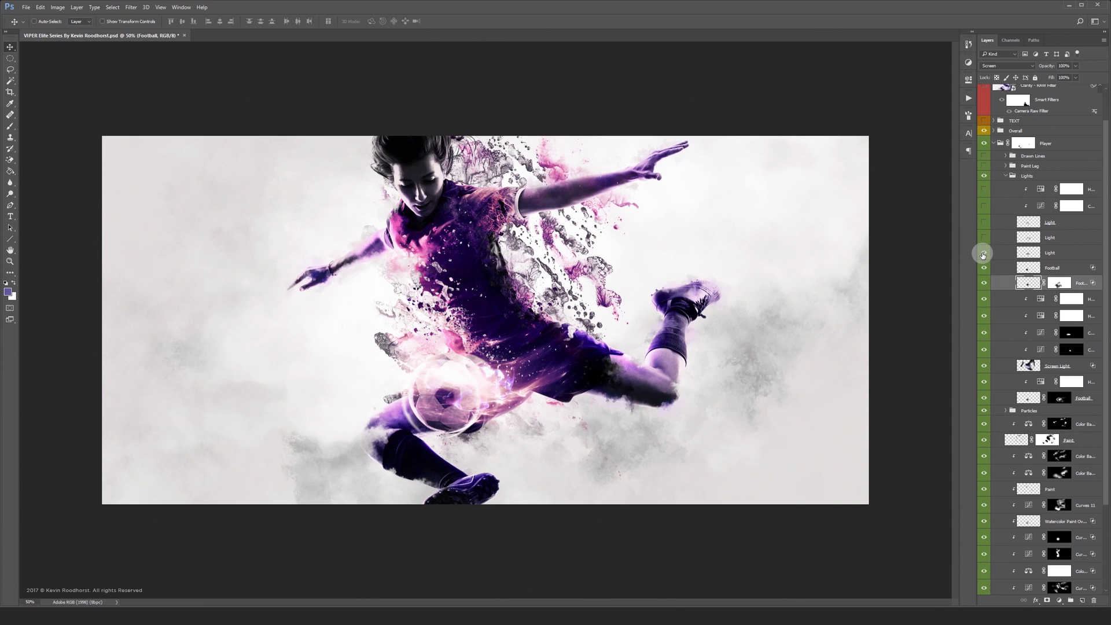
pyautogui.click(983, 239)
pyautogui.click(983, 223)
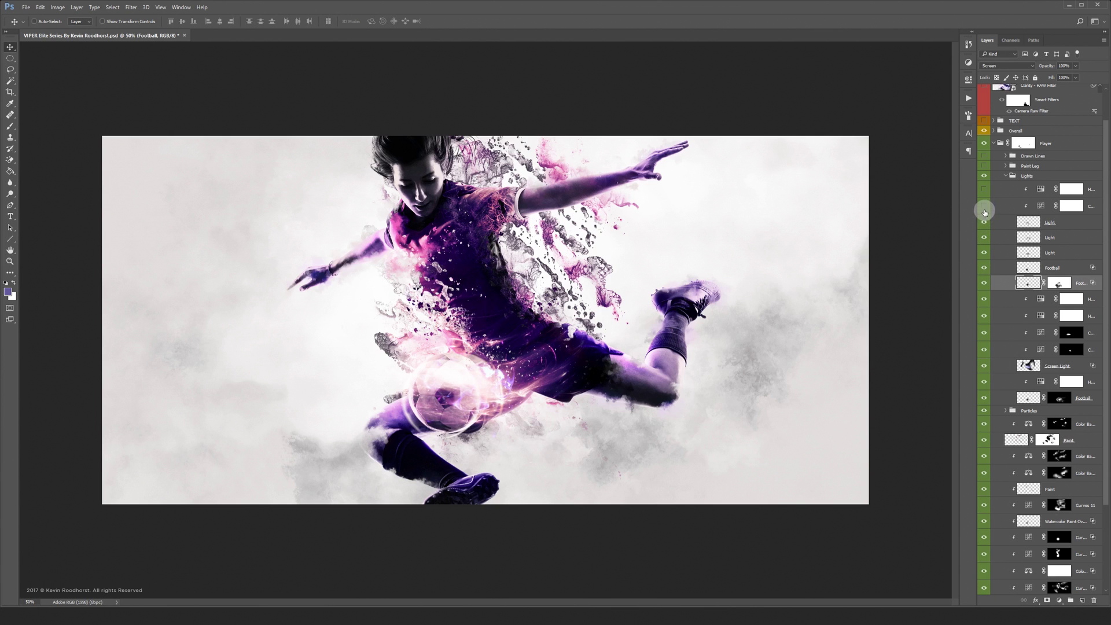
pyautogui.moveTo(984, 189); pyautogui.dragTo(984, 230)
# Collapse the Lights group and compare the image with and without the whole group, leaving it visible.
pyautogui.click(1006, 175)
pyautogui.click(984, 215)
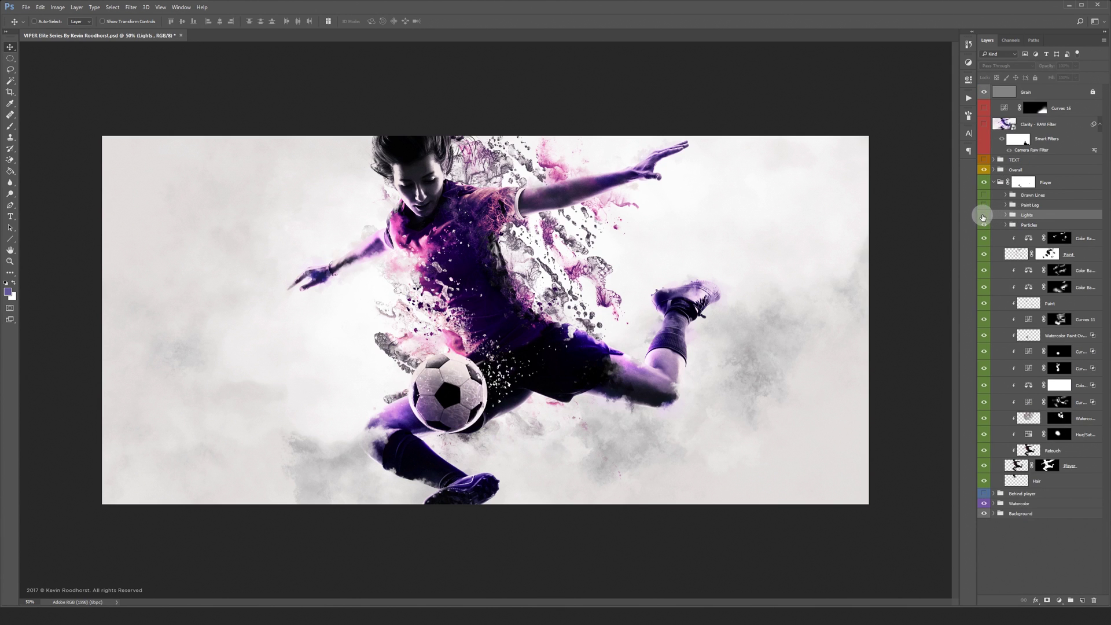
pyautogui.click(984, 216)
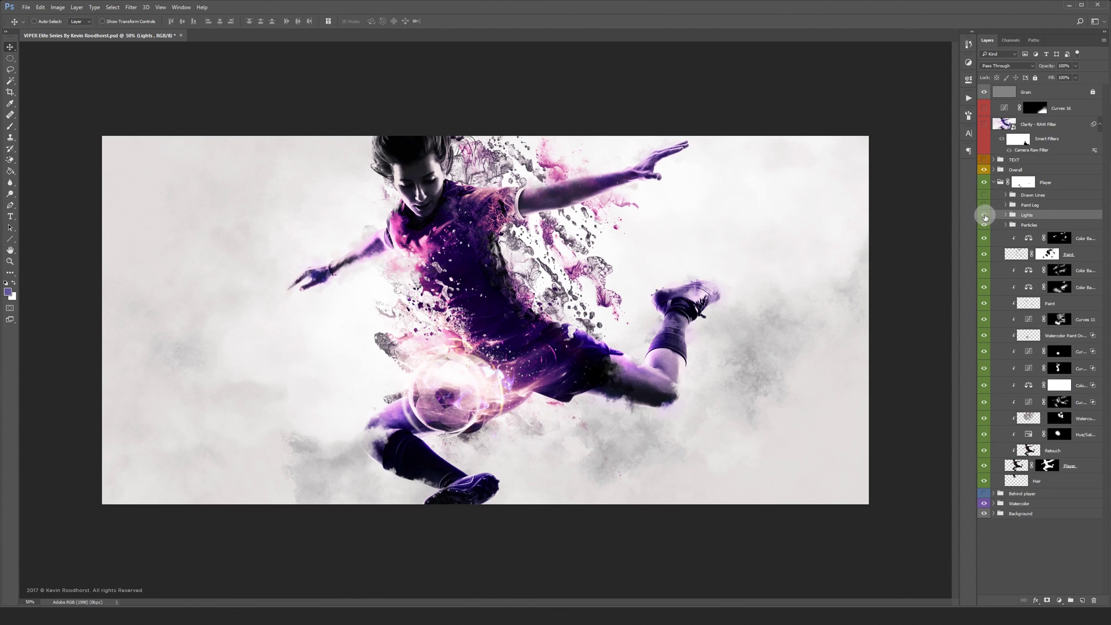
pyautogui.click(987, 218)
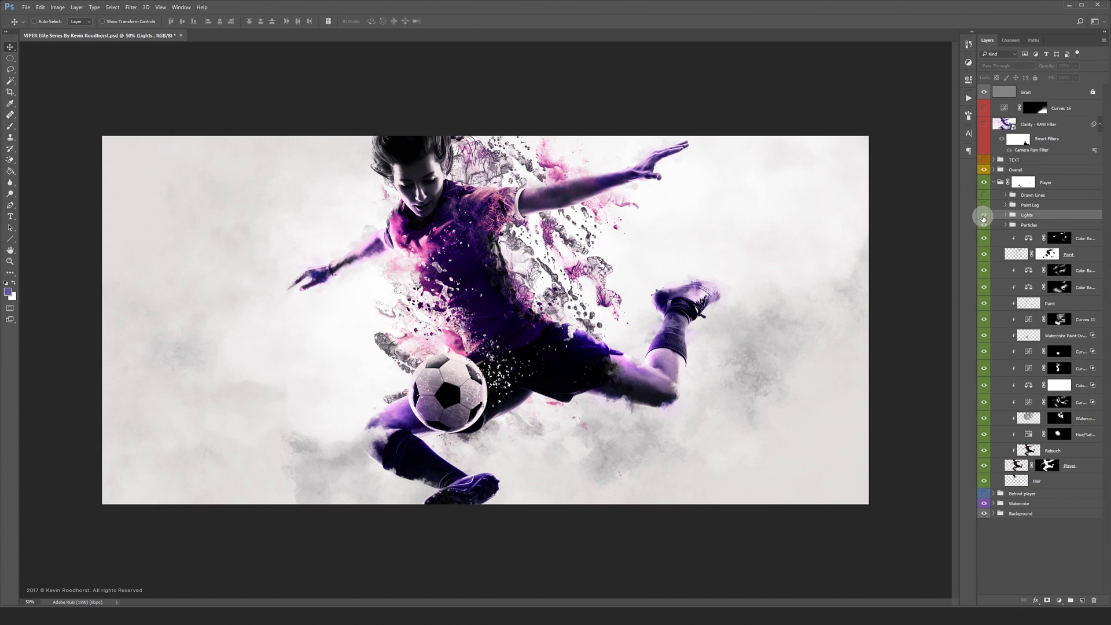
pyautogui.click(984, 218)
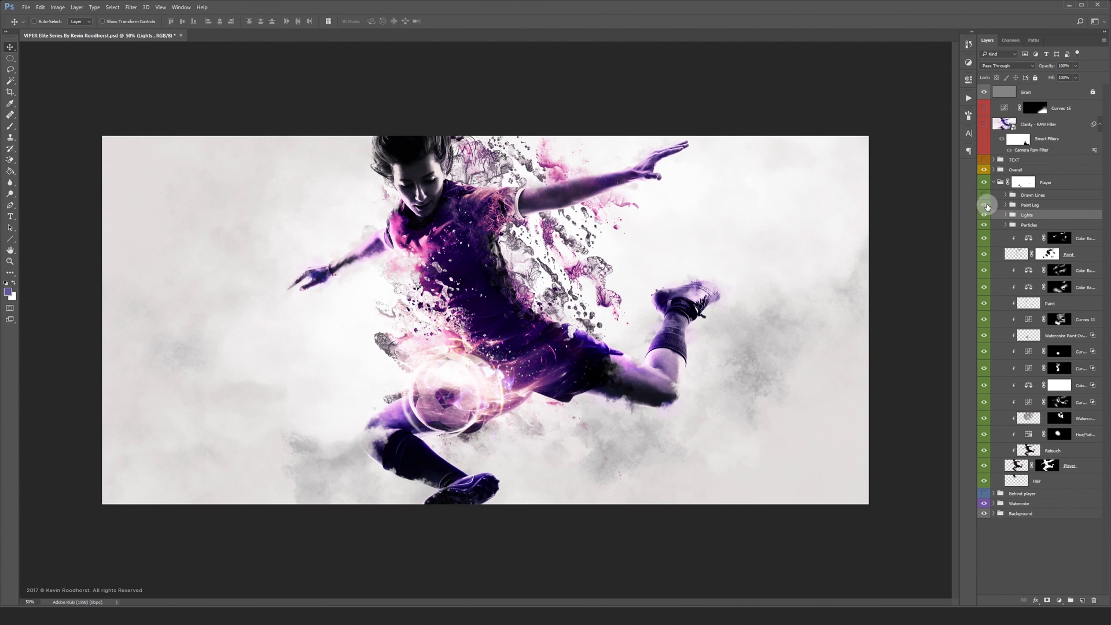
# Expand the Paint Leg group, show its Paint layer and the clipped adjustments above it, and collapse the group.
pyautogui.click(1006, 206)
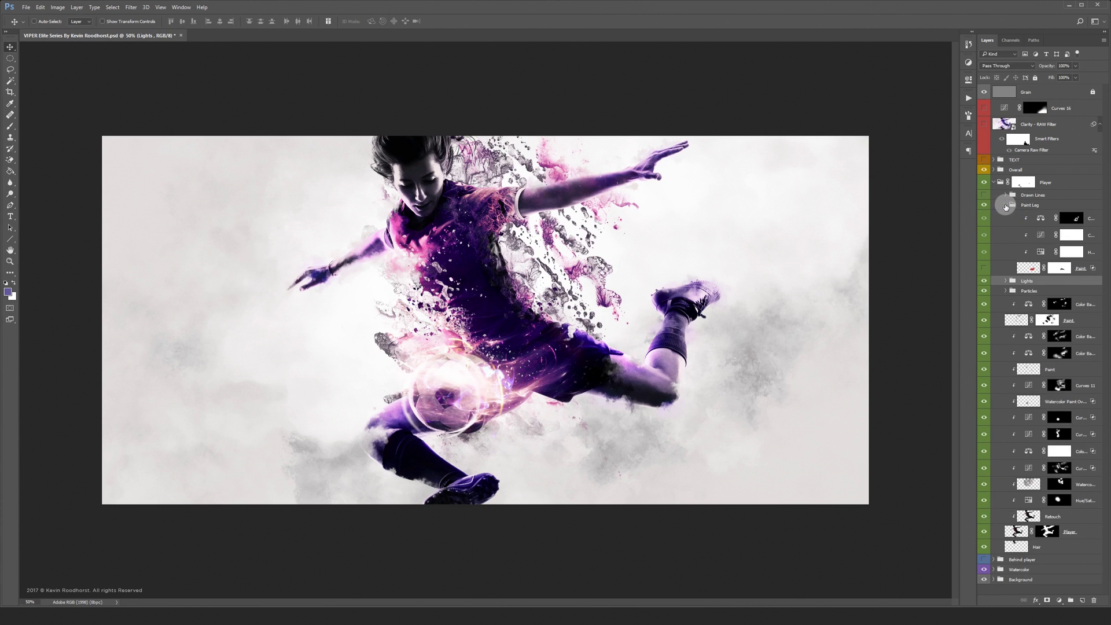
pyautogui.click(984, 268)
pyautogui.moveTo(984, 255)
pyautogui.mouseDown()
pyautogui.moveTo(986, 228)
pyautogui.moveTo(988, 255)
pyautogui.moveTo(990, 238)
pyautogui.mouseUp()
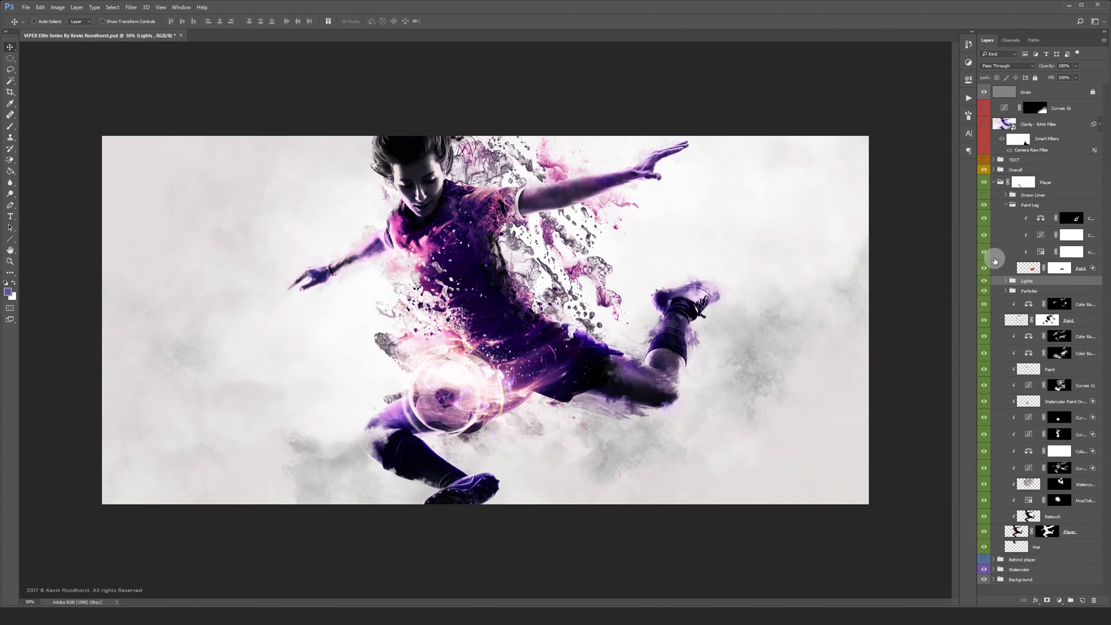
pyautogui.click(1005, 205)
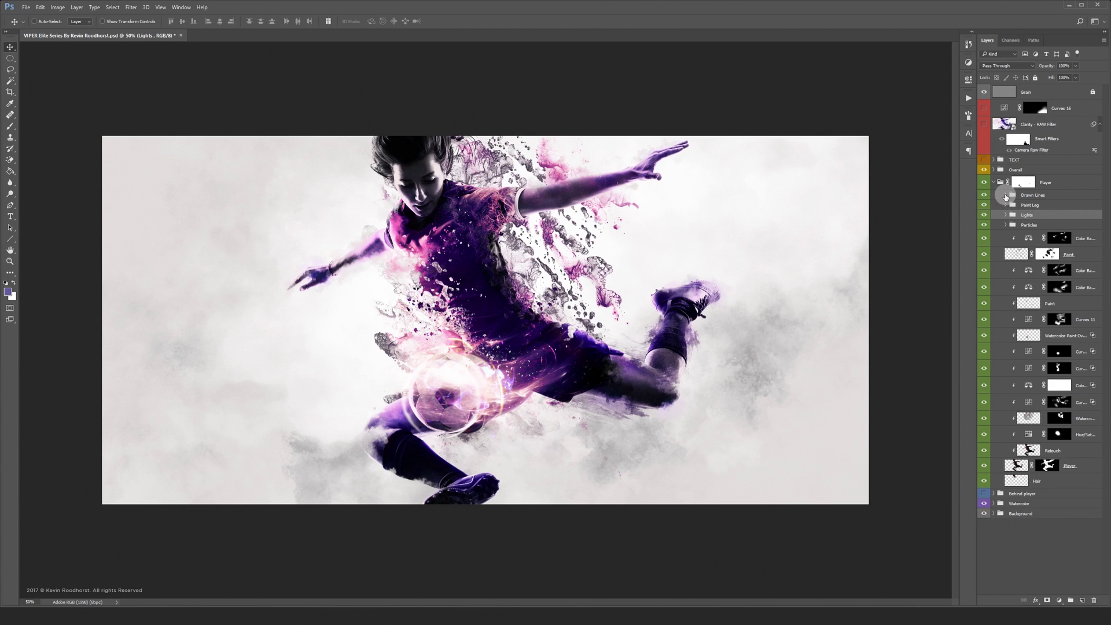
# Expand the Drawn Lines group, show its layer, compare the image with and without the group, and collapse it.
pyautogui.click(1005, 195)
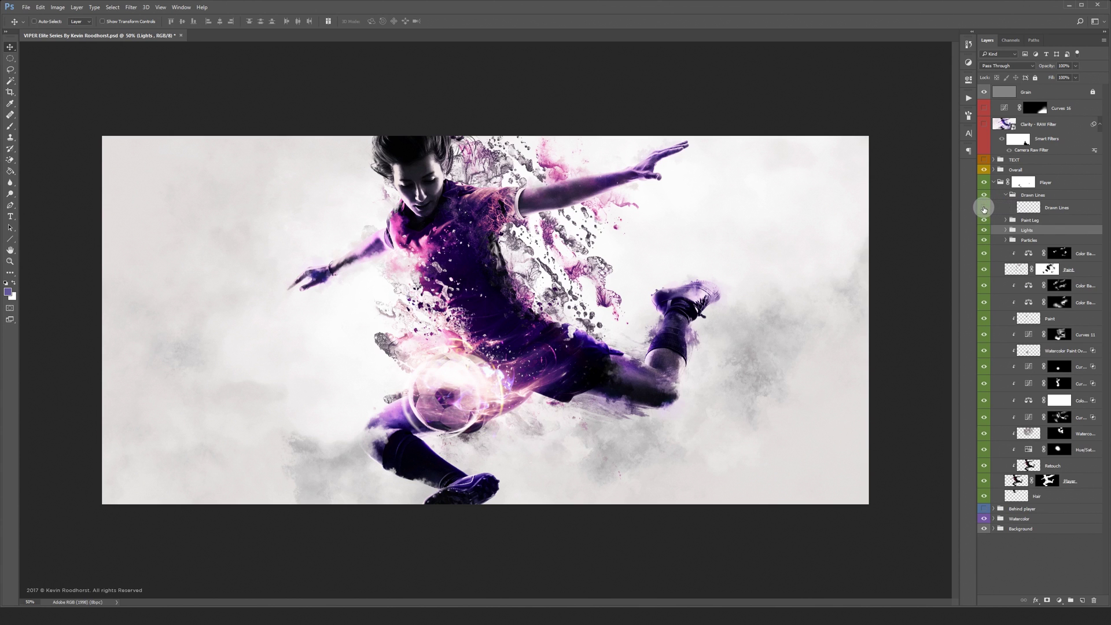
pyautogui.click(984, 208)
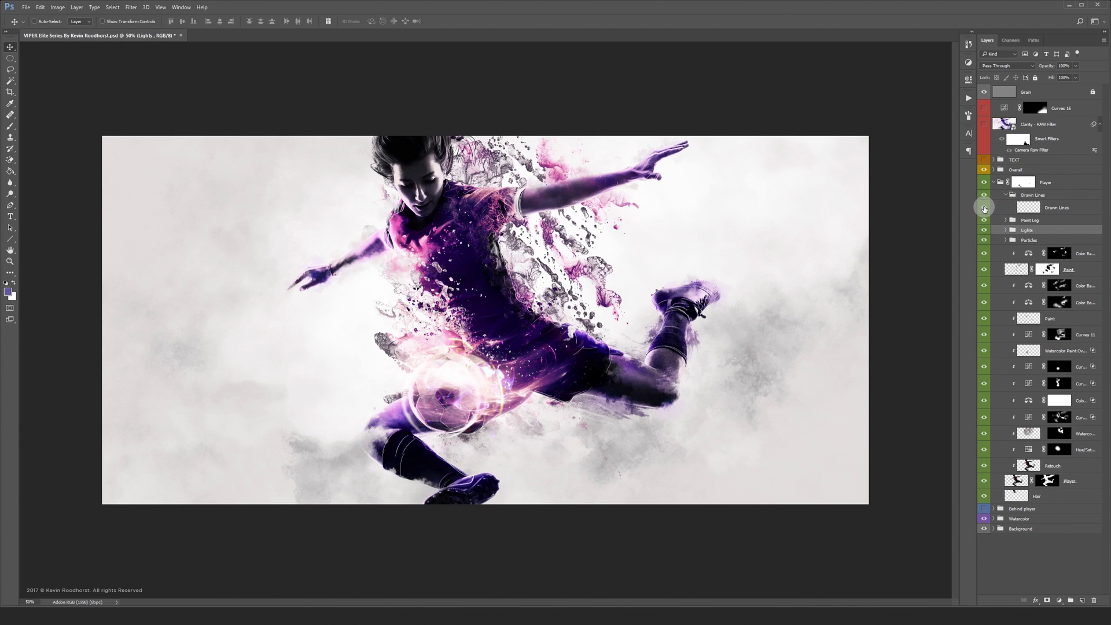
pyautogui.click(985, 197)
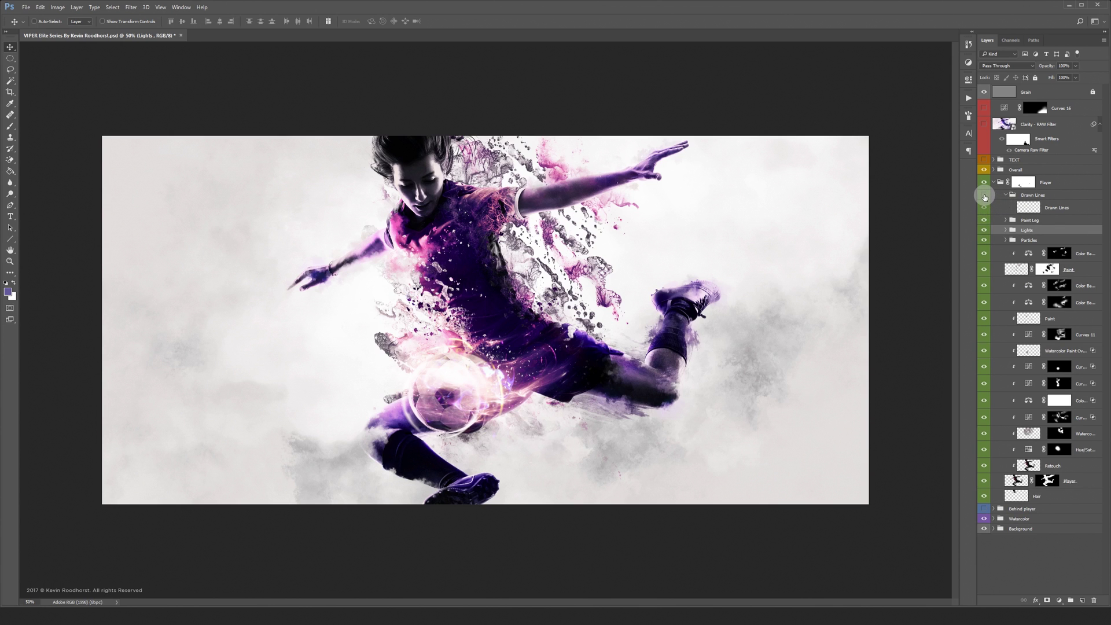
pyautogui.click(985, 198)
pyautogui.click(984, 197)
pyautogui.click(985, 198)
pyautogui.click(985, 198)
pyautogui.click(984, 197)
pyautogui.click(1006, 195)
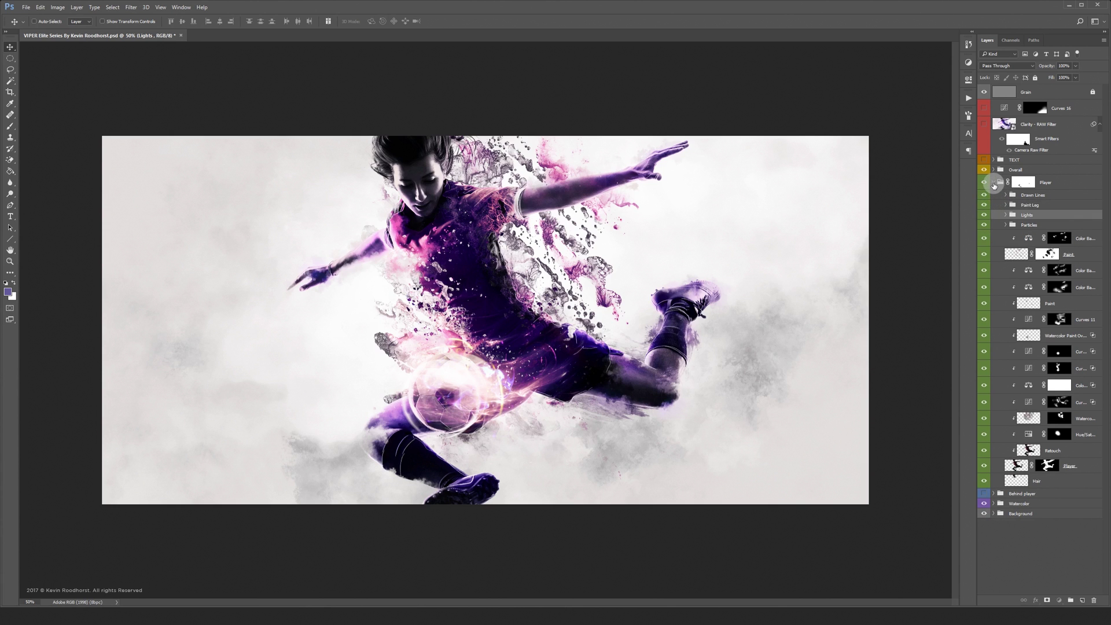
# Collapse the Player group, expand Behind player, and show its bottom Paint layer, comparing the background with and without it.
pyautogui.click(994, 184)
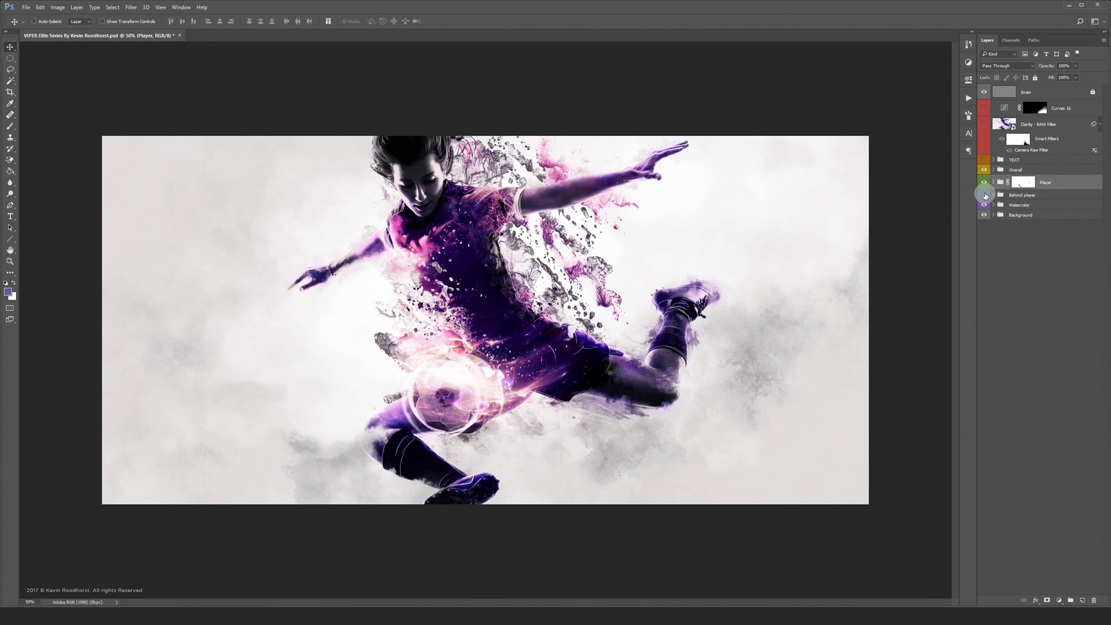
pyautogui.click(995, 195)
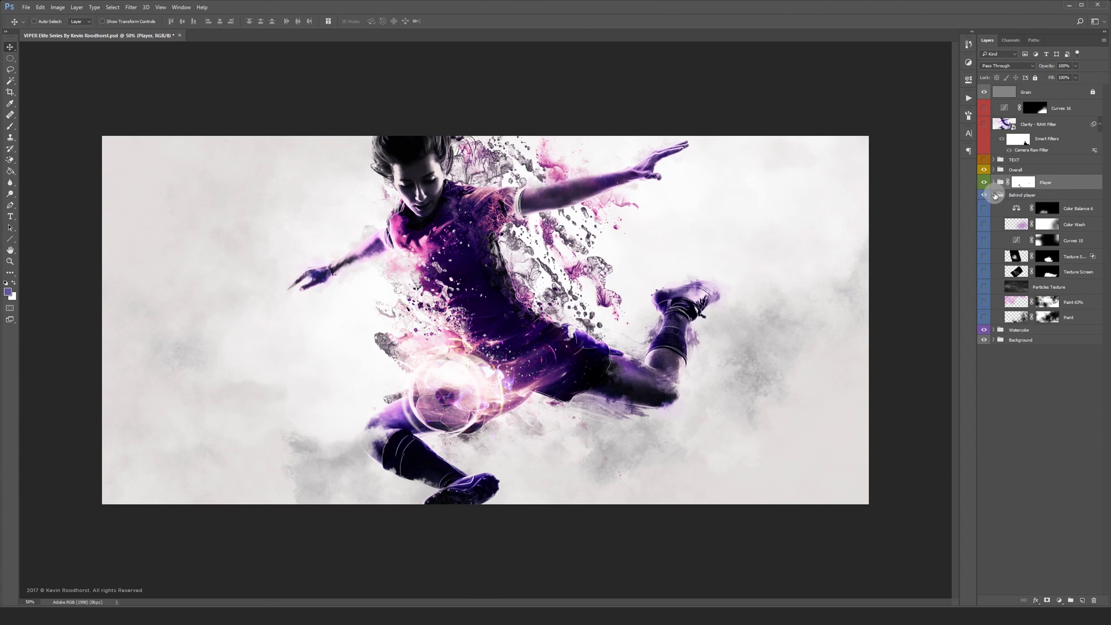
pyautogui.click(984, 318)
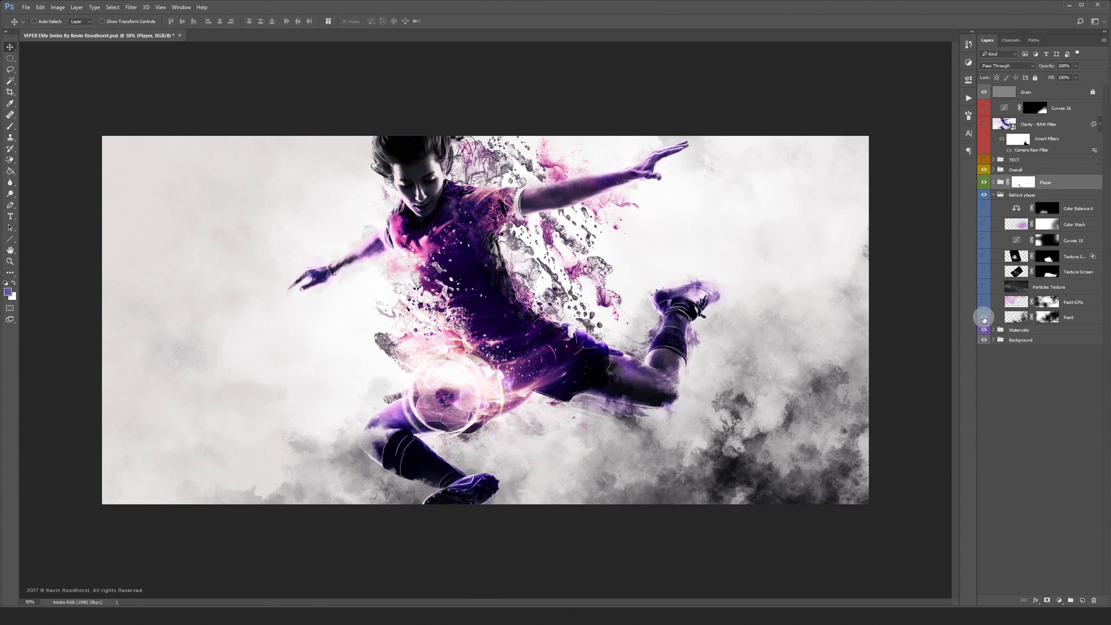
pyautogui.click(985, 318)
pyautogui.click(985, 318)
pyautogui.click(1011, 317)
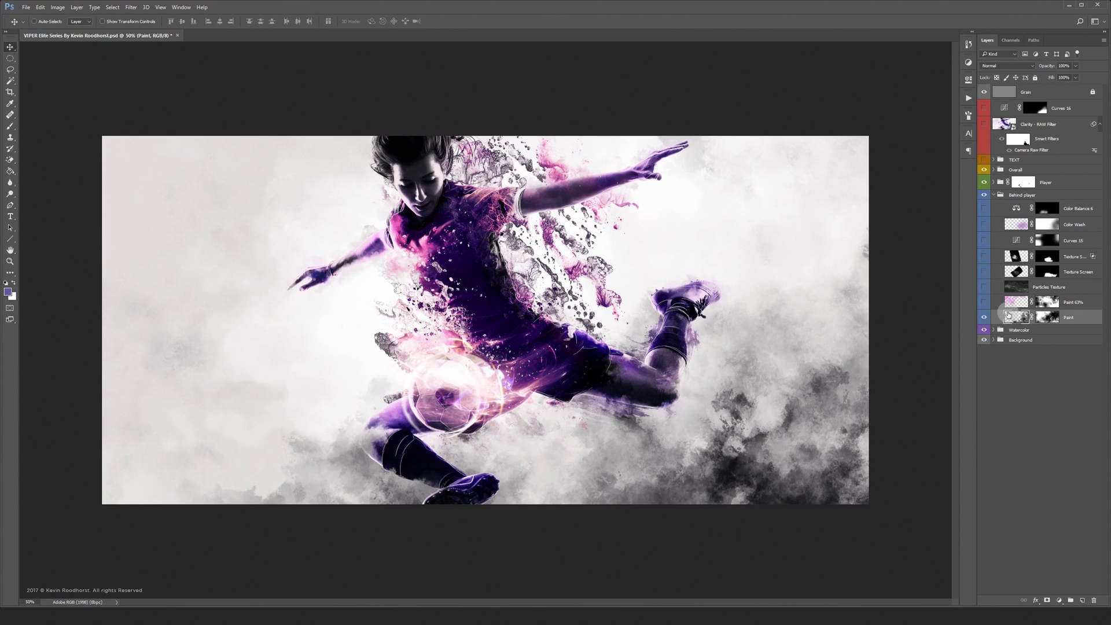
# Show the Paint 63% layer in the Behind player group, comparing the background with and without it, and show the Particles Texture layer.
pyautogui.click(984, 303)
pyautogui.click(985, 303)
pyautogui.click(985, 303)
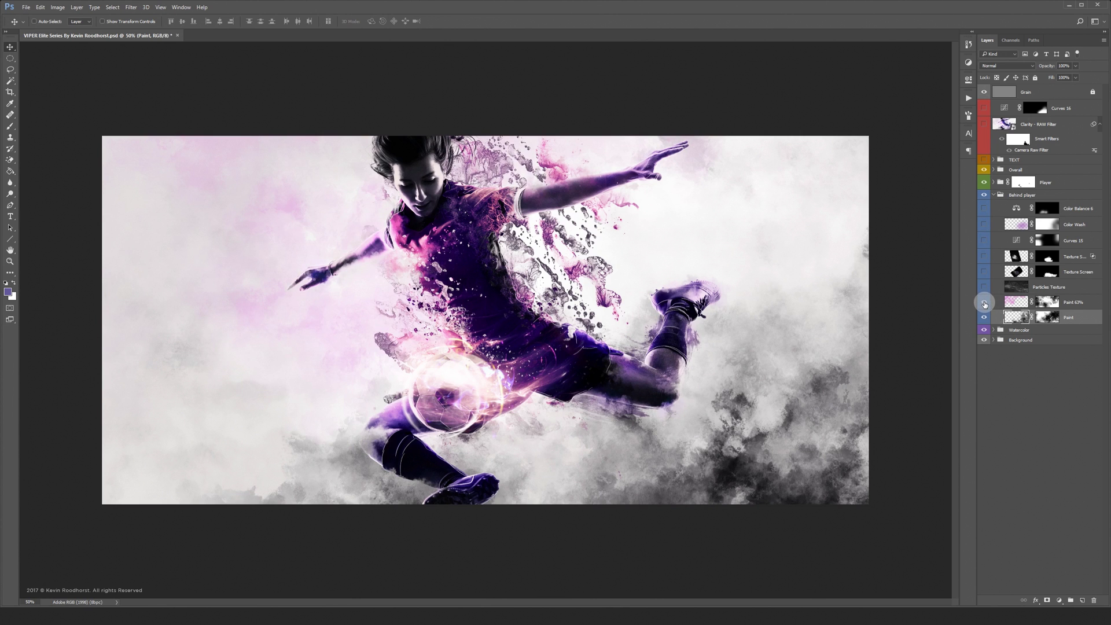
pyautogui.click(985, 303)
pyautogui.click(984, 303)
pyautogui.click(984, 287)
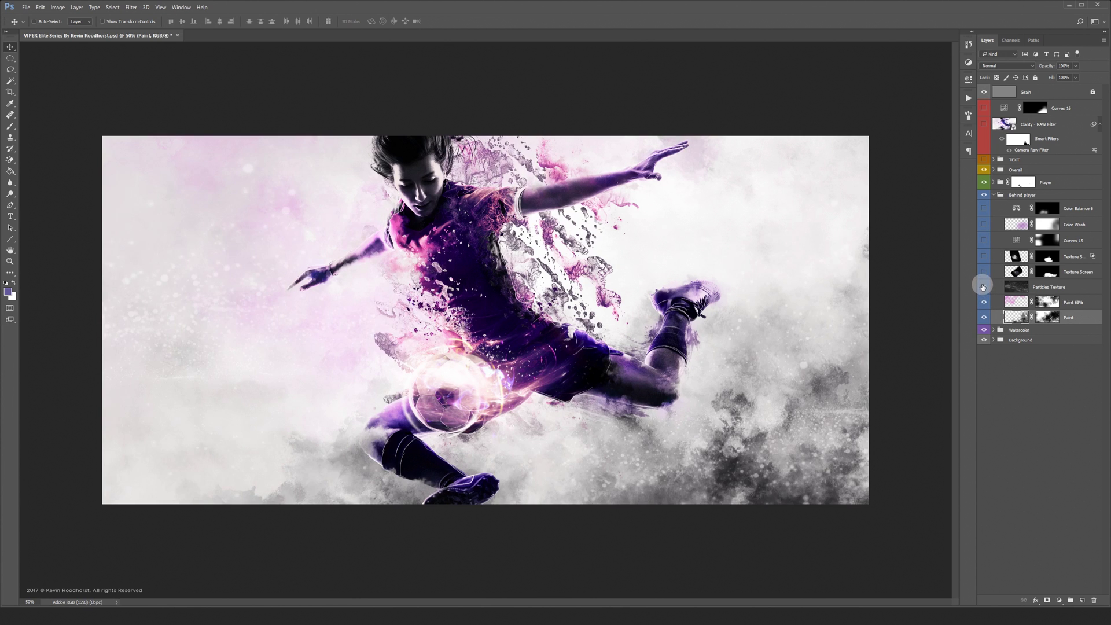
# Compare the background with and without the Particles Texture layer, and show the two masked texture layers above it.
pyautogui.click(984, 287)
pyautogui.click(984, 288)
pyautogui.click(985, 287)
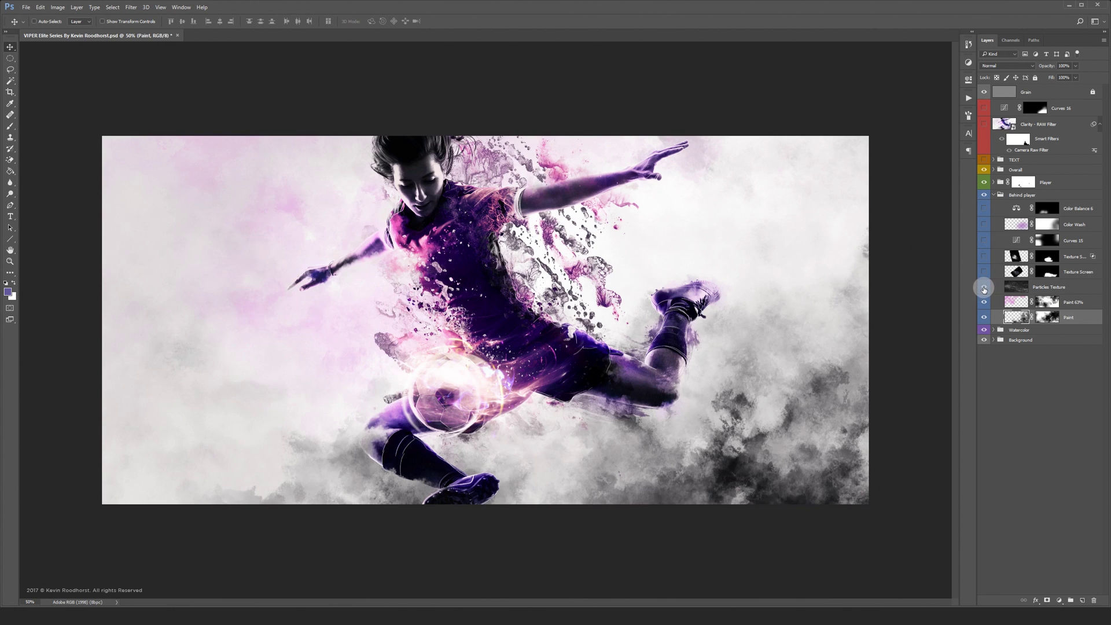
pyautogui.click(984, 287)
pyautogui.click(984, 273)
pyautogui.click(984, 274)
pyautogui.click(984, 258)
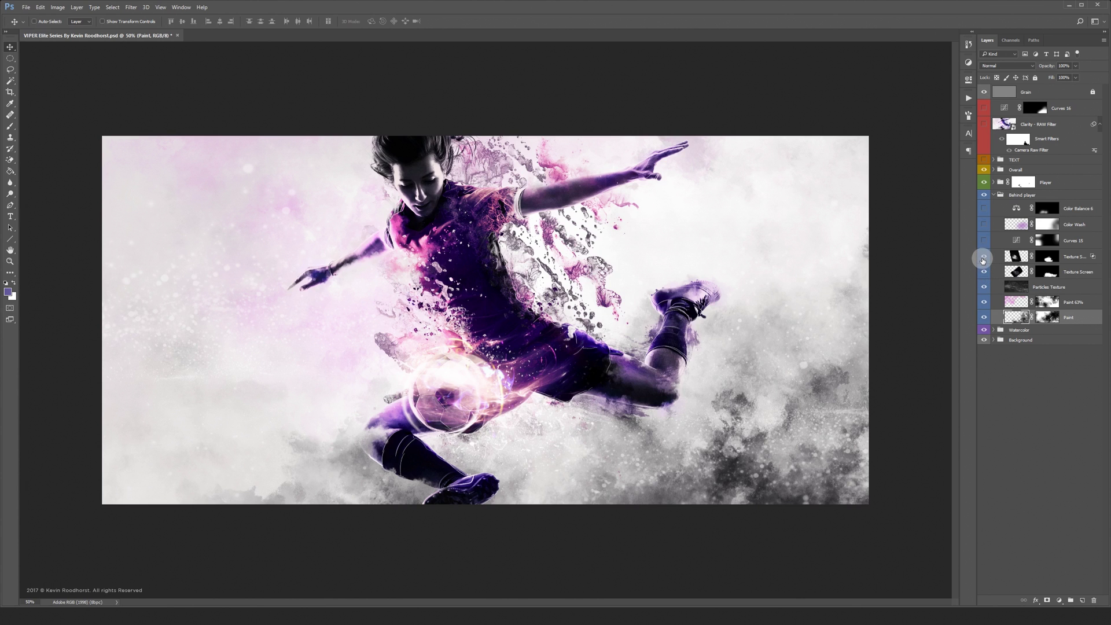
# Show the Curves 15, Color Wash and Color Balance 6 layers at the top of the Behind player group.
pyautogui.click(984, 240)
pyautogui.click(984, 225)
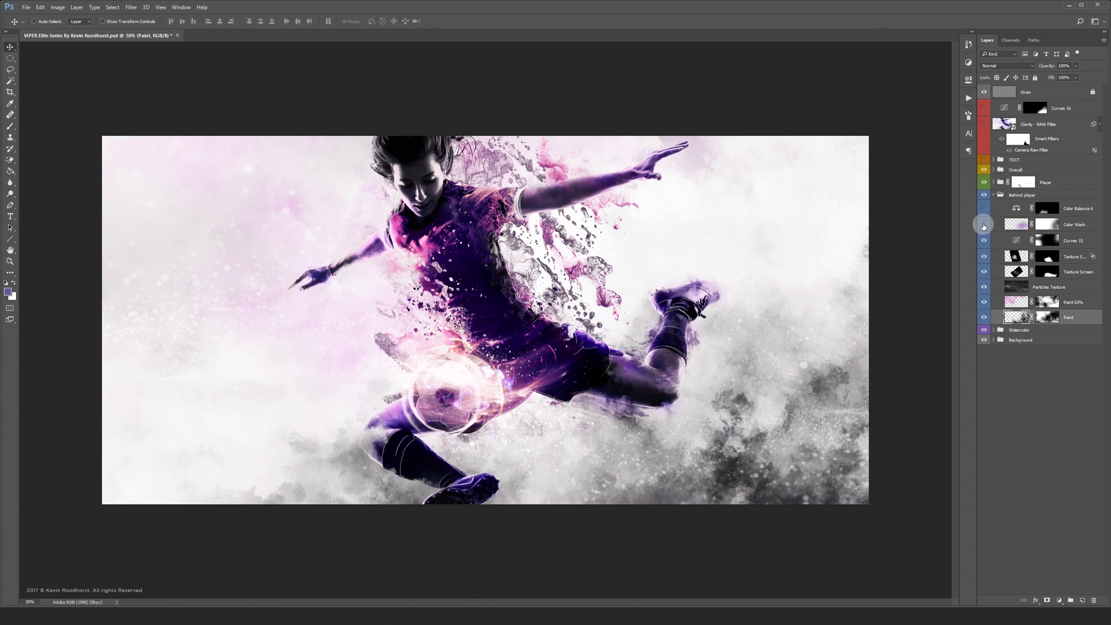
pyautogui.click(984, 210)
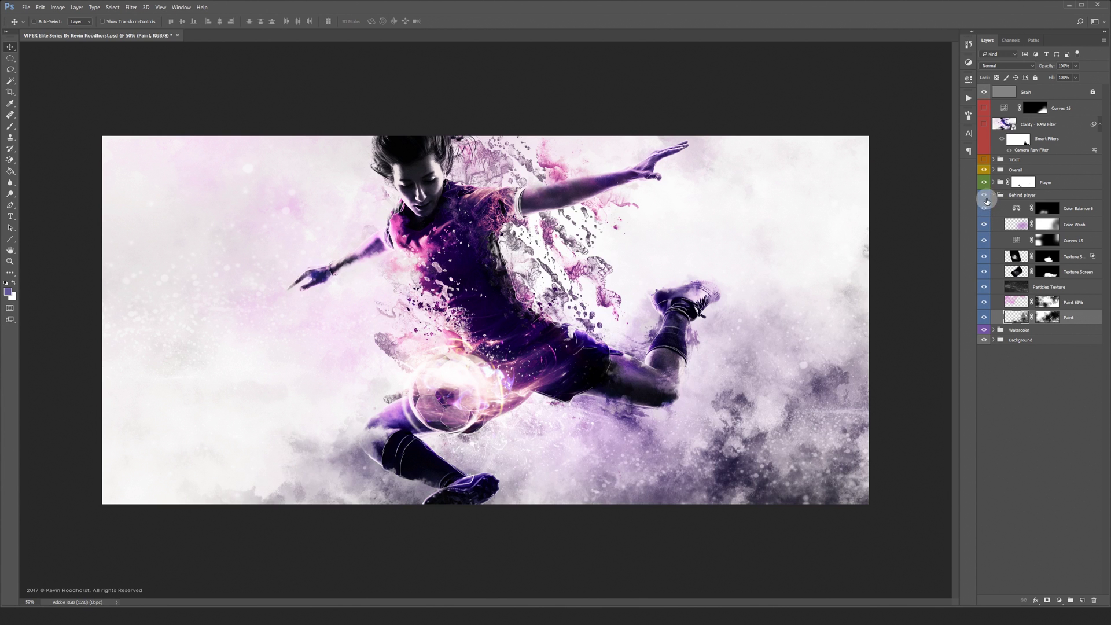
# Collapse the Behind player group and compare the image with and without the whole group.
pyautogui.click(994, 195)
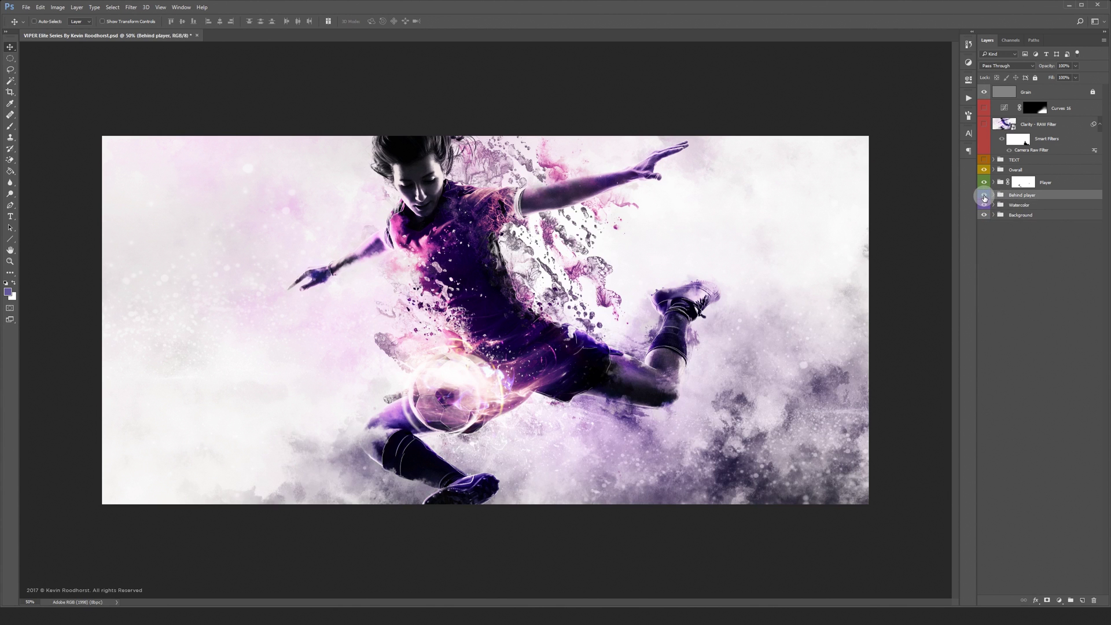
pyautogui.click(985, 197)
pyautogui.click(985, 196)
pyautogui.click(985, 196)
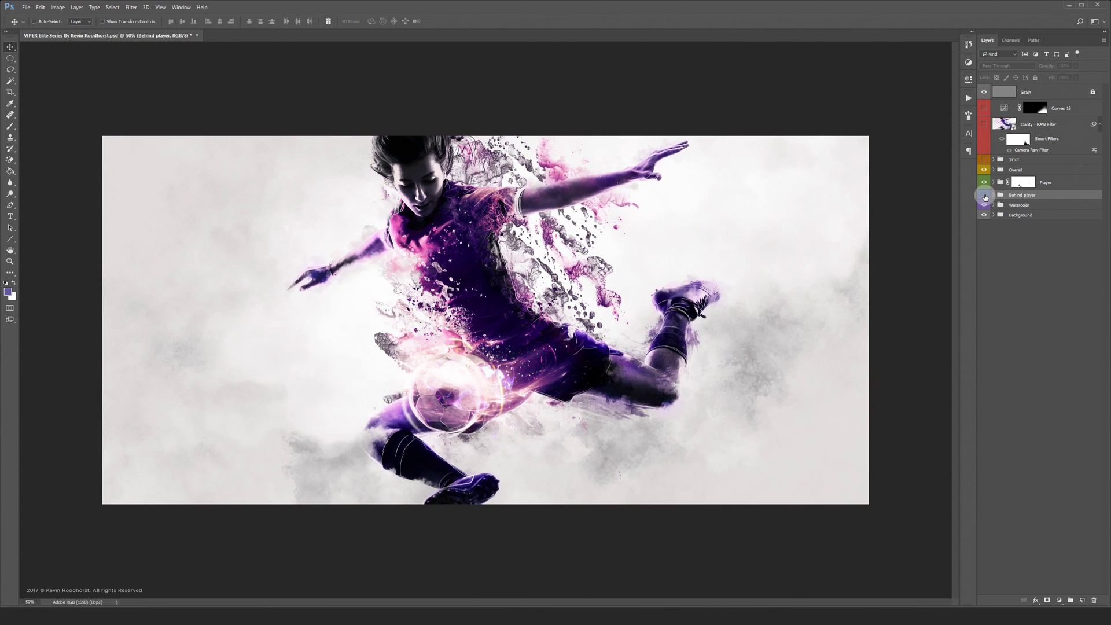
pyautogui.click(985, 196)
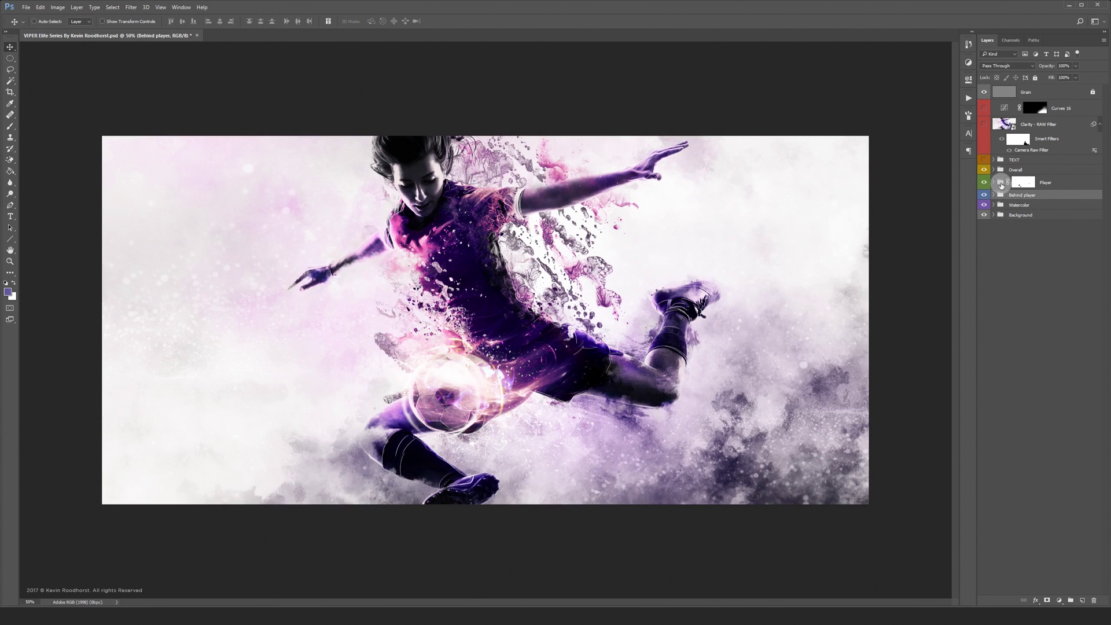
# Expand the Overall group, show its bottom Screen Glow layer and select it, comparing the image with and without the glow.
pyautogui.click(993, 170)
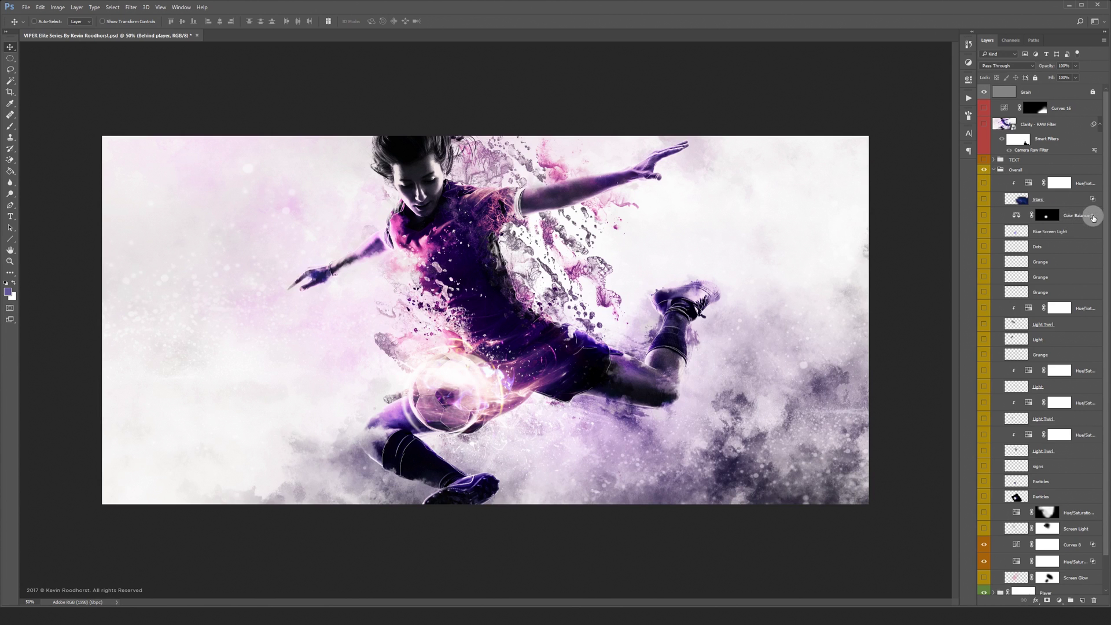
pyautogui.moveTo(1106, 215); pyautogui.dragTo(1106, 246)
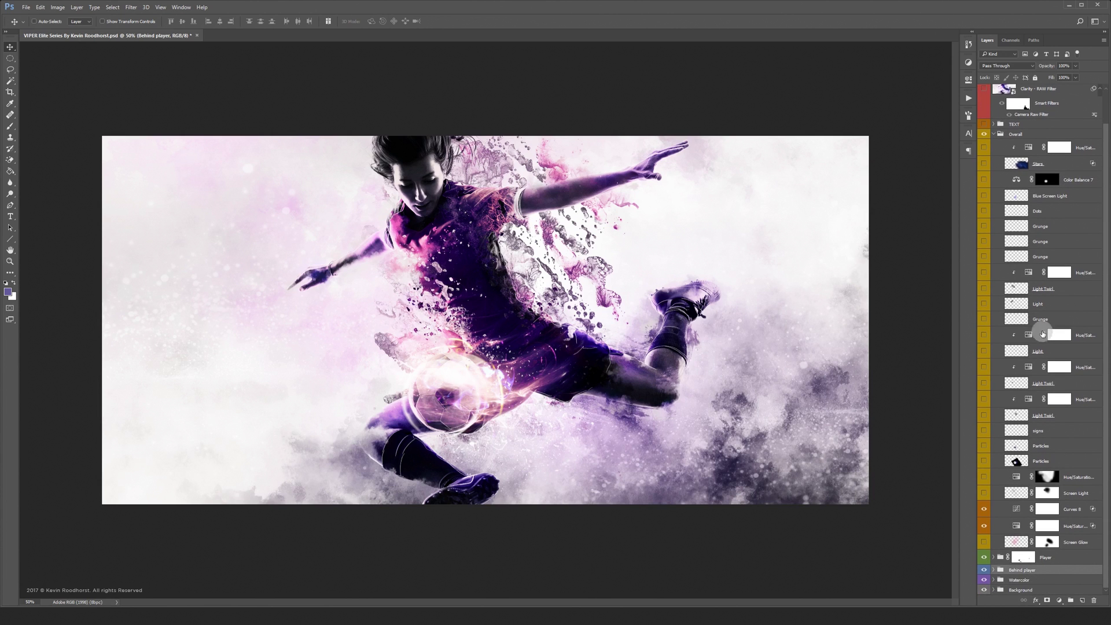
pyautogui.click(982, 542)
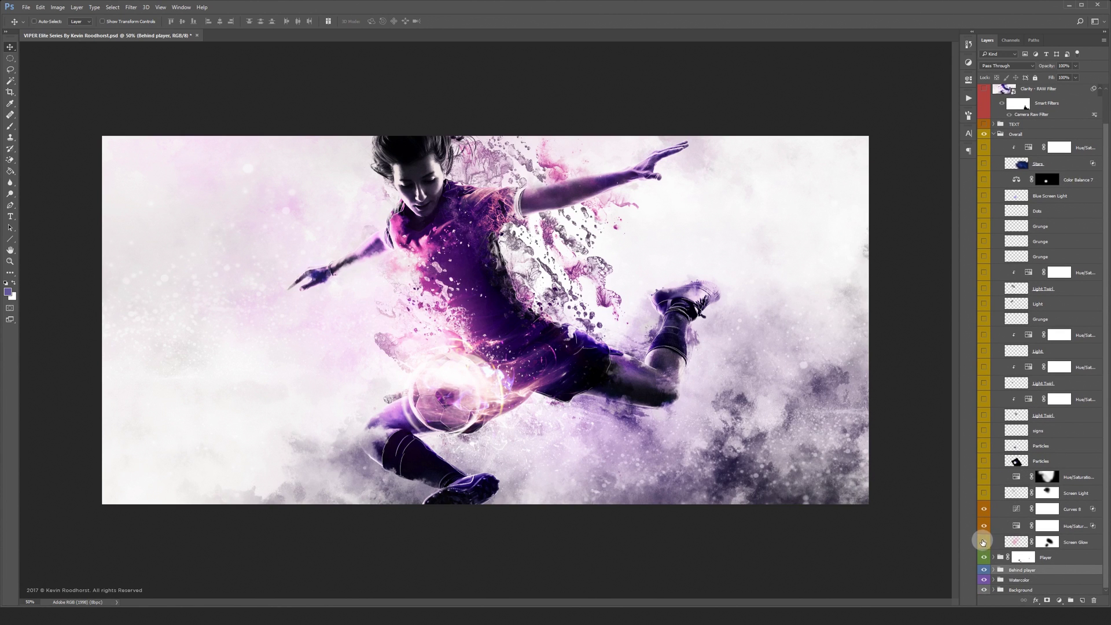
pyautogui.click(983, 541)
pyautogui.click(983, 542)
pyautogui.click(1013, 540)
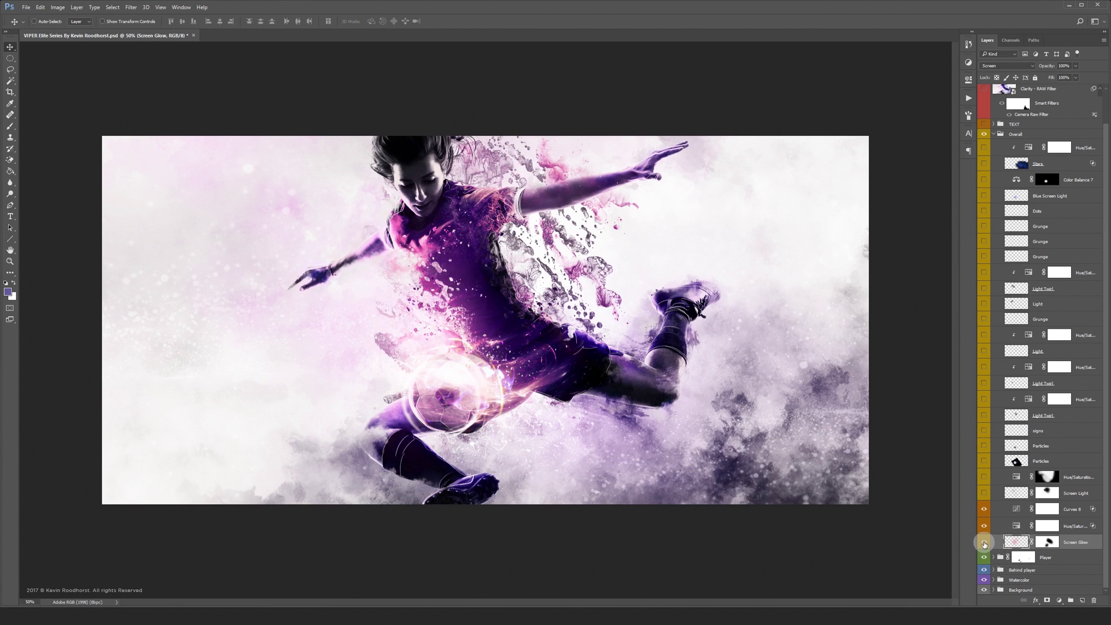
pyautogui.click(984, 543)
pyautogui.click(984, 543)
# Show the Screen Light layer and the masked Hue/Saturation adjustment above it, comparing the image with and without each.
pyautogui.click(983, 494)
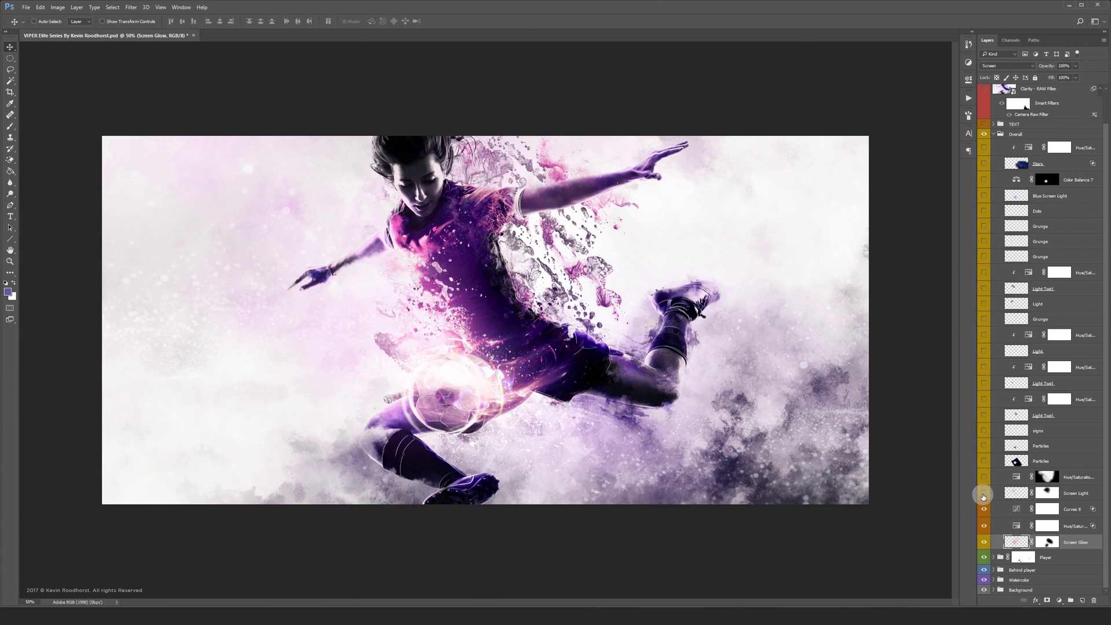
pyautogui.click(984, 494)
pyautogui.click(984, 494)
pyautogui.click(984, 478)
pyautogui.click(984, 478)
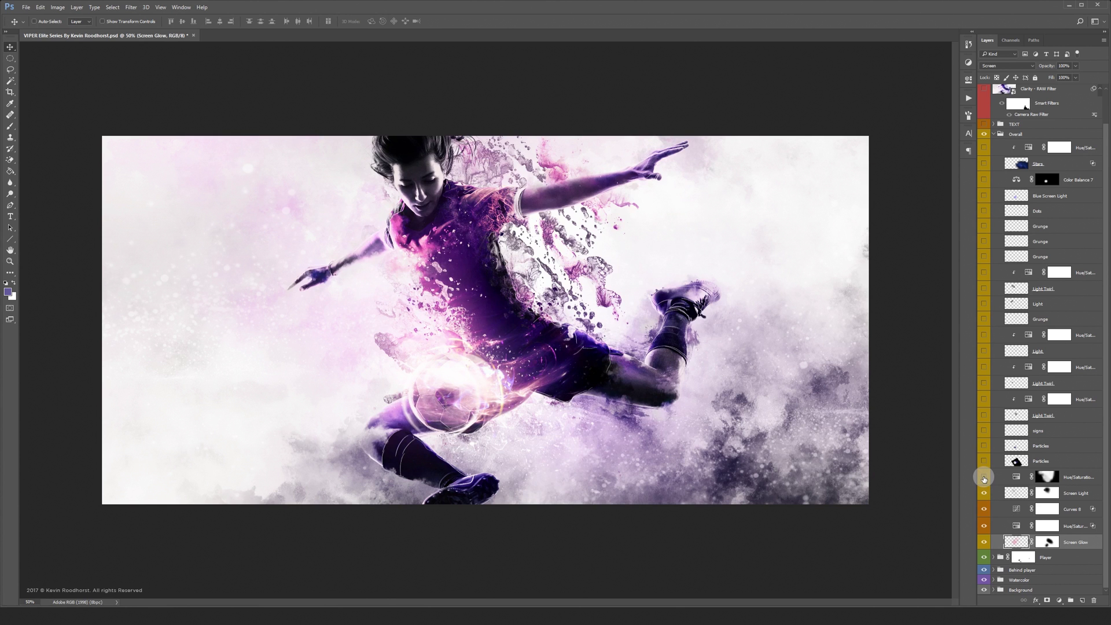
pyautogui.click(983, 478)
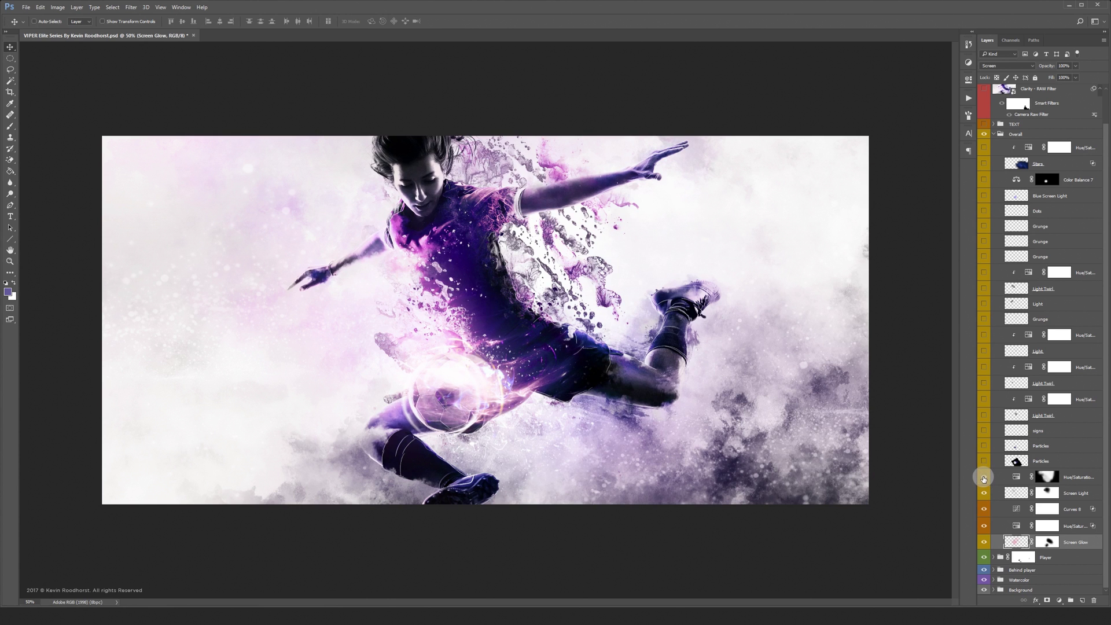
pyautogui.click(984, 479)
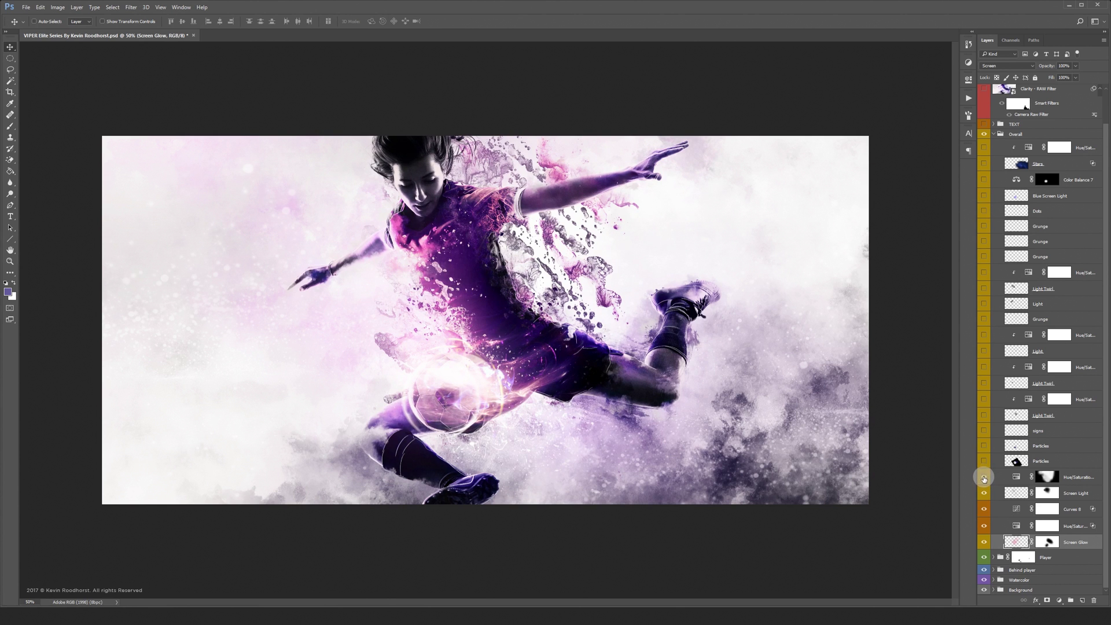
pyautogui.click(984, 478)
# Show the lower Particles layer in the Overall group, comparing the image with and without it.
pyautogui.click(984, 462)
pyautogui.click(984, 462)
pyautogui.click(984, 462)
pyautogui.click(984, 462)
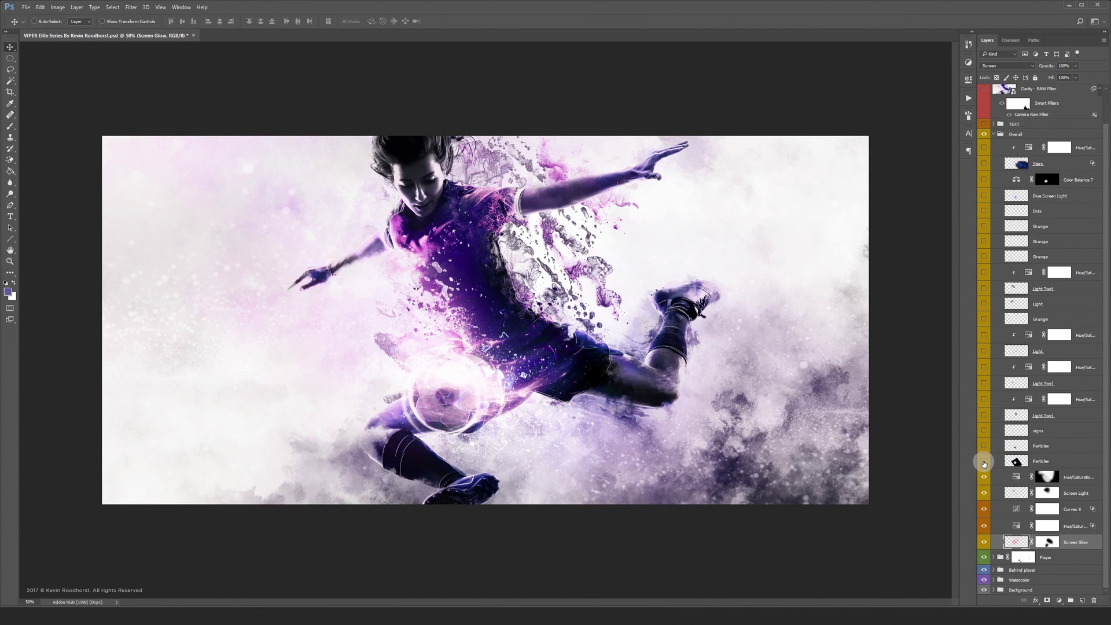
pyautogui.click(984, 463)
# Show the upper Particles layer and select it, comparing the area around the ball with and without it.
pyautogui.click(984, 448)
pyautogui.click(984, 448)
pyautogui.click(984, 448)
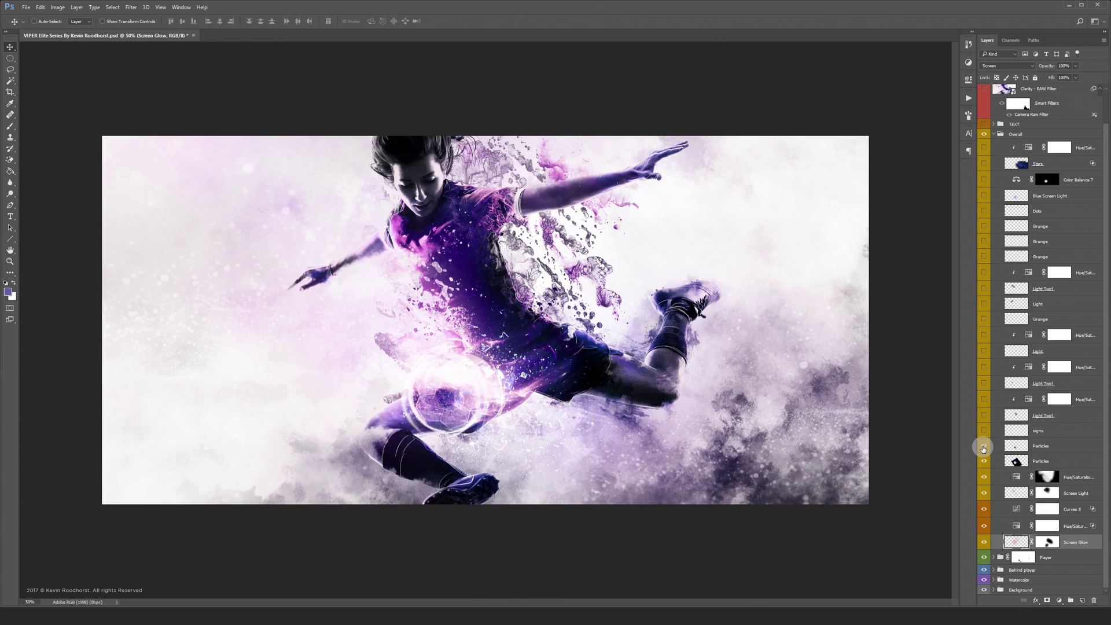
pyautogui.click(1036, 446)
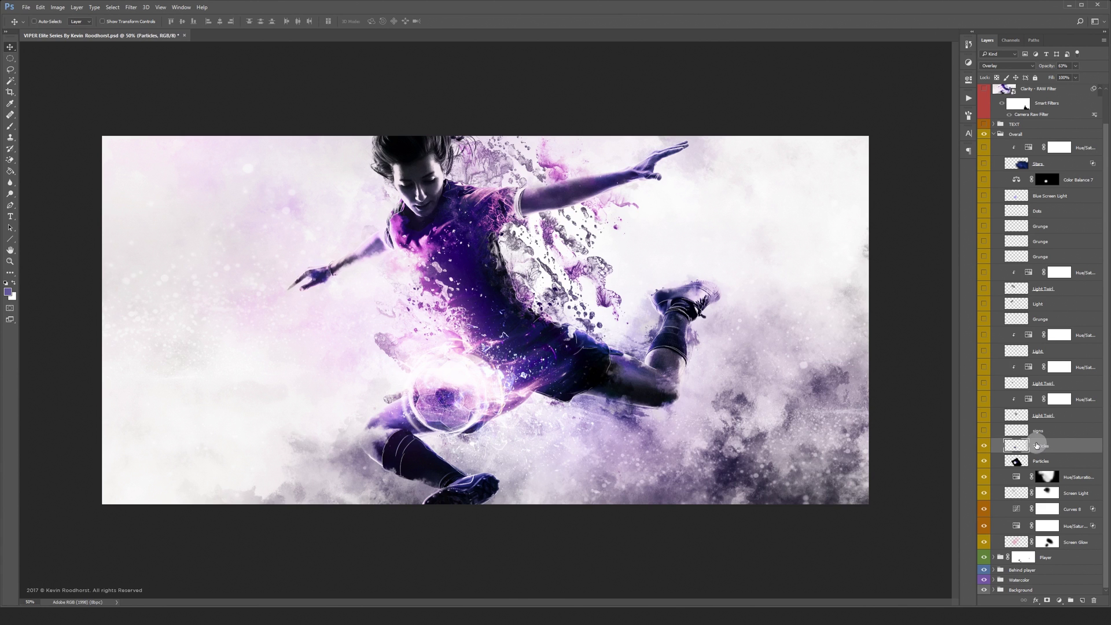
pyautogui.click(984, 447)
pyautogui.click(984, 447)
# Show the layer above the upper Particles layer, and the three light layers over it with their clipped Hue/Saturation adjustments.
pyautogui.click(985, 432)
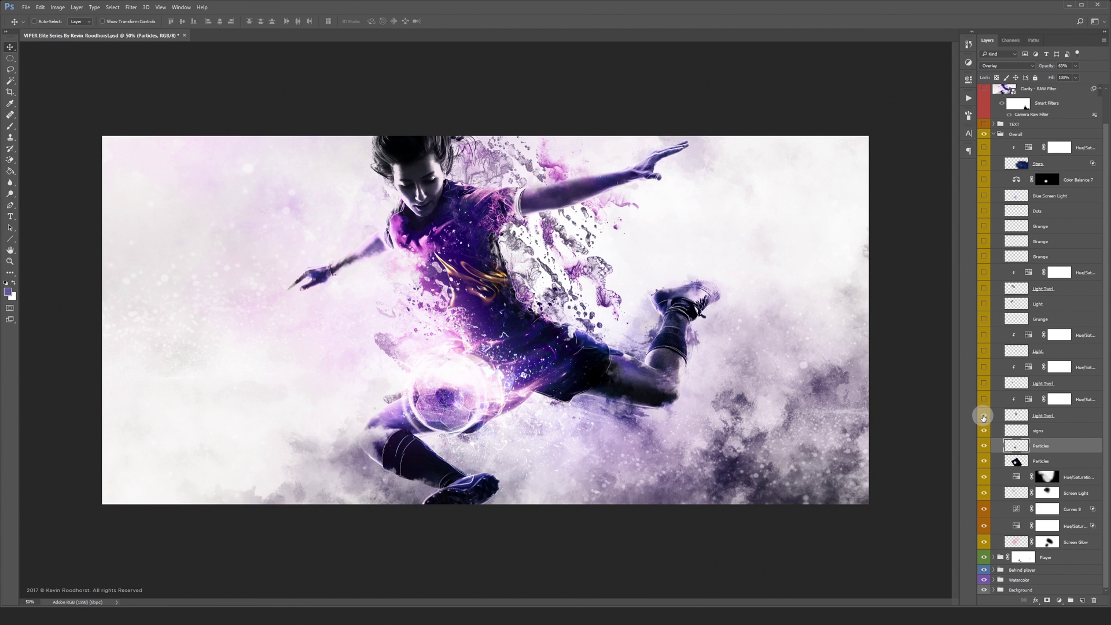
pyautogui.click(984, 416)
pyautogui.click(984, 400)
pyautogui.click(985, 384)
pyautogui.click(984, 367)
pyautogui.click(984, 352)
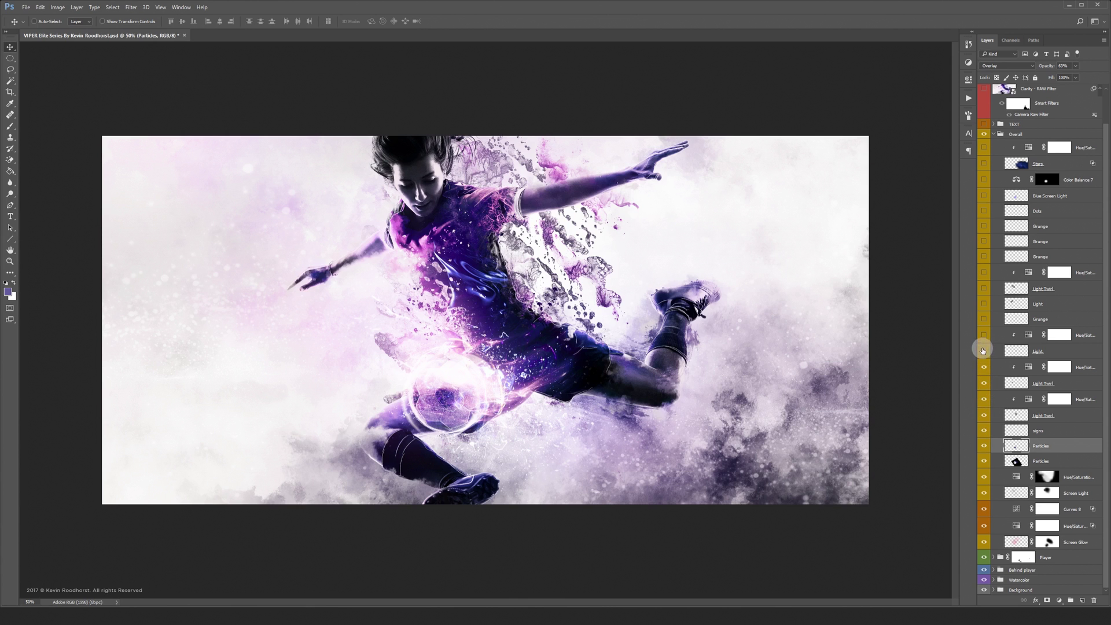
pyautogui.click(985, 335)
# Compare the player's shirt with and without each of the three lower light layers in the Overall group.
pyautogui.click(984, 416)
pyautogui.click(985, 416)
pyautogui.click(985, 385)
pyautogui.click(985, 385)
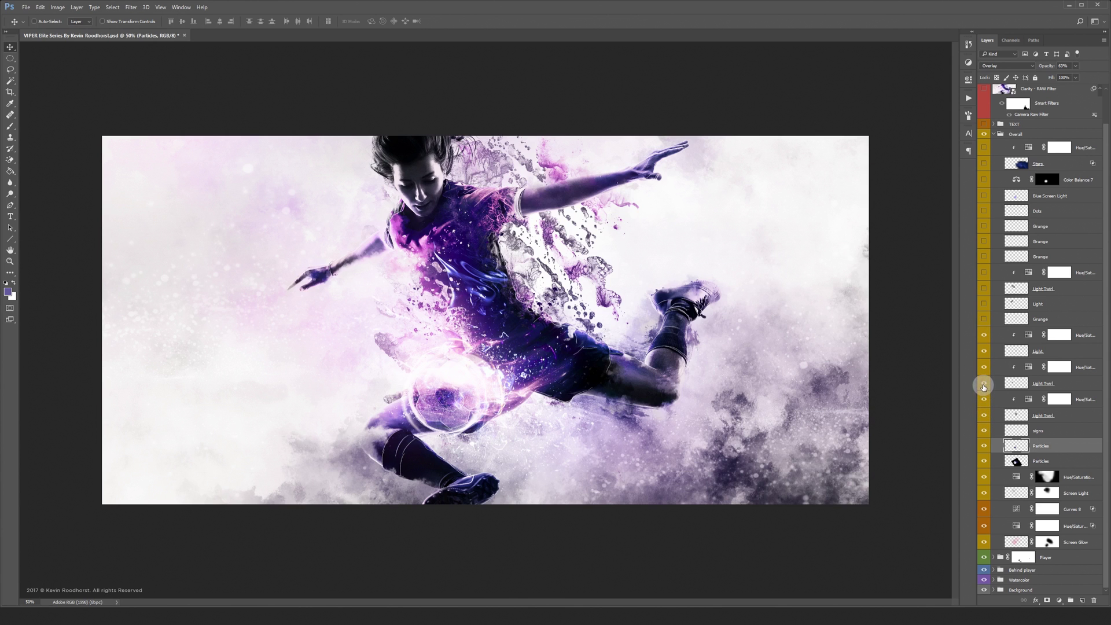
pyautogui.click(985, 353)
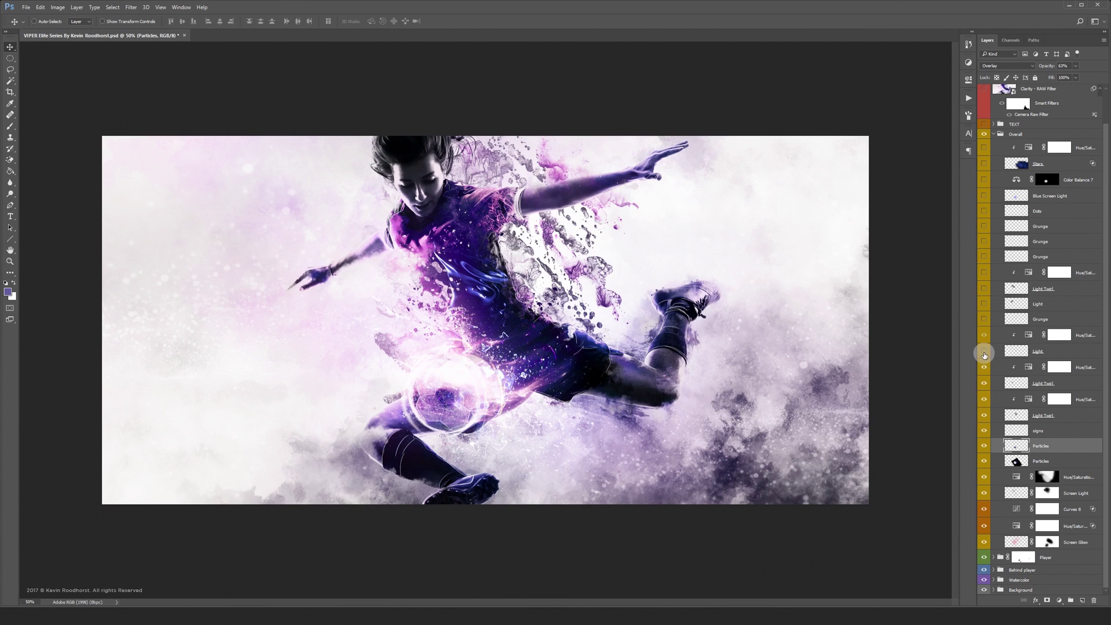
pyautogui.moveTo(984, 355); pyautogui.dragTo(984, 321)
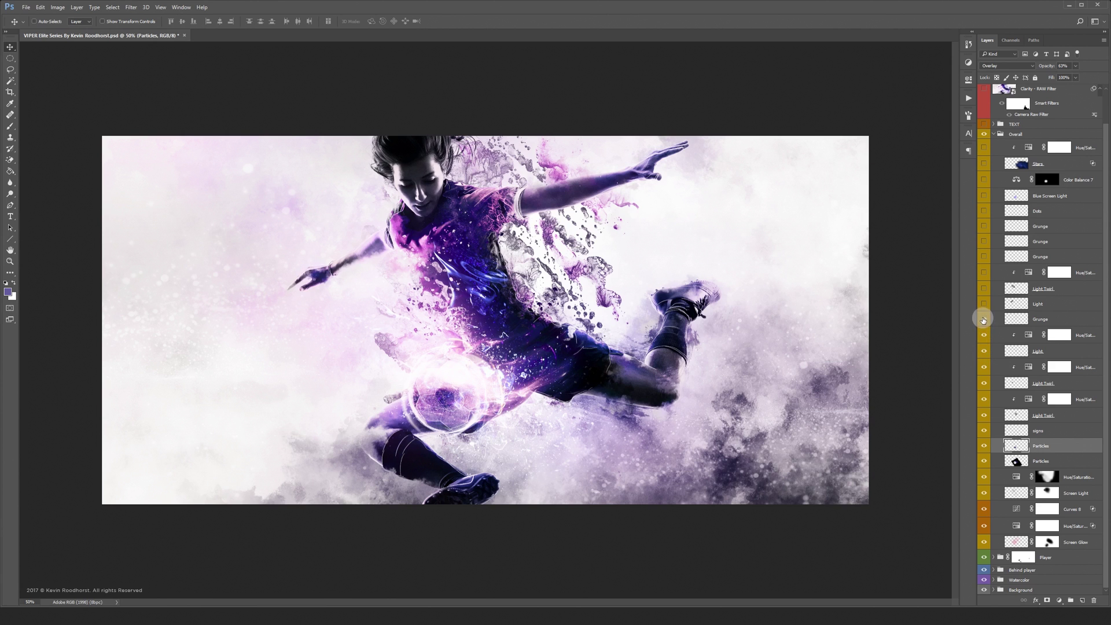
# Show the Grunge layer, the Light layer and all remaining layers up to the top of the Overall group.
pyautogui.click(985, 320)
pyautogui.click(985, 303)
pyautogui.click(984, 301)
pyautogui.moveTo(984, 303); pyautogui.dragTo(987, 159)
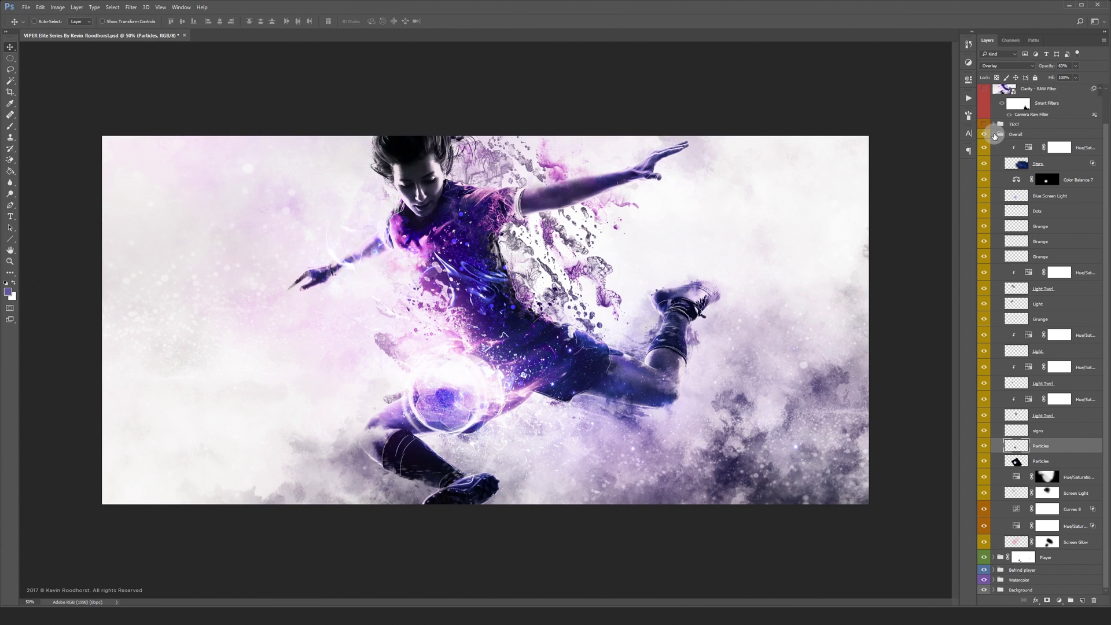
# Collapse the Overall group and compare the image with and without the whole group.
pyautogui.click(993, 135)
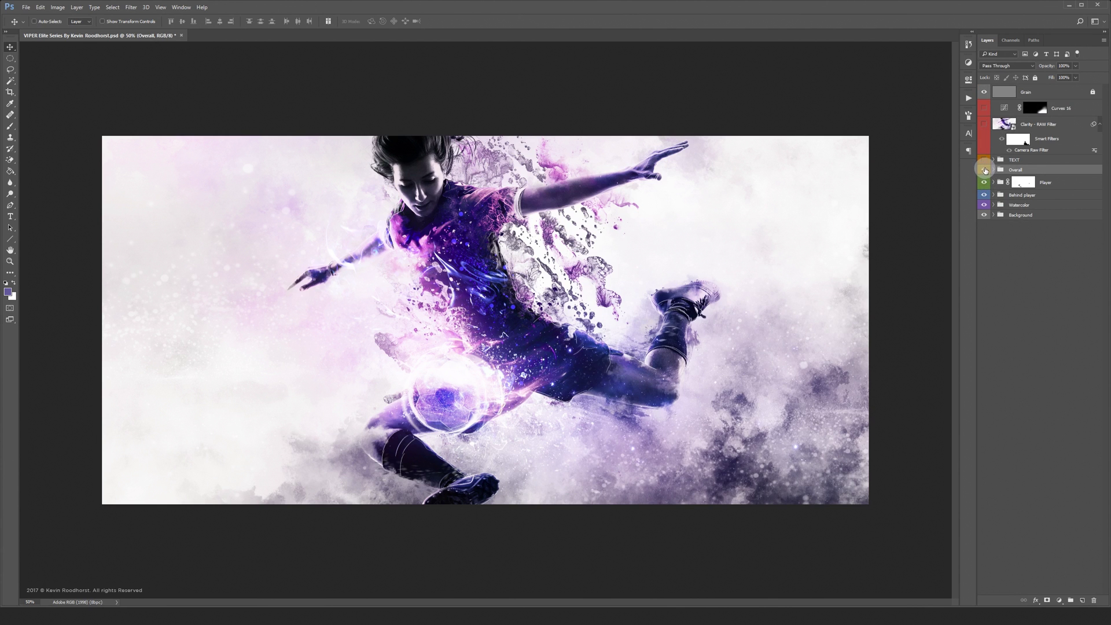
pyautogui.click(984, 170)
pyautogui.click(984, 170)
pyautogui.click(983, 171)
pyautogui.click(984, 171)
pyautogui.click(984, 171)
# Expand the TEXT group and show its Main Text layer, comparing the image with and without the lettering.
pyautogui.click(994, 161)
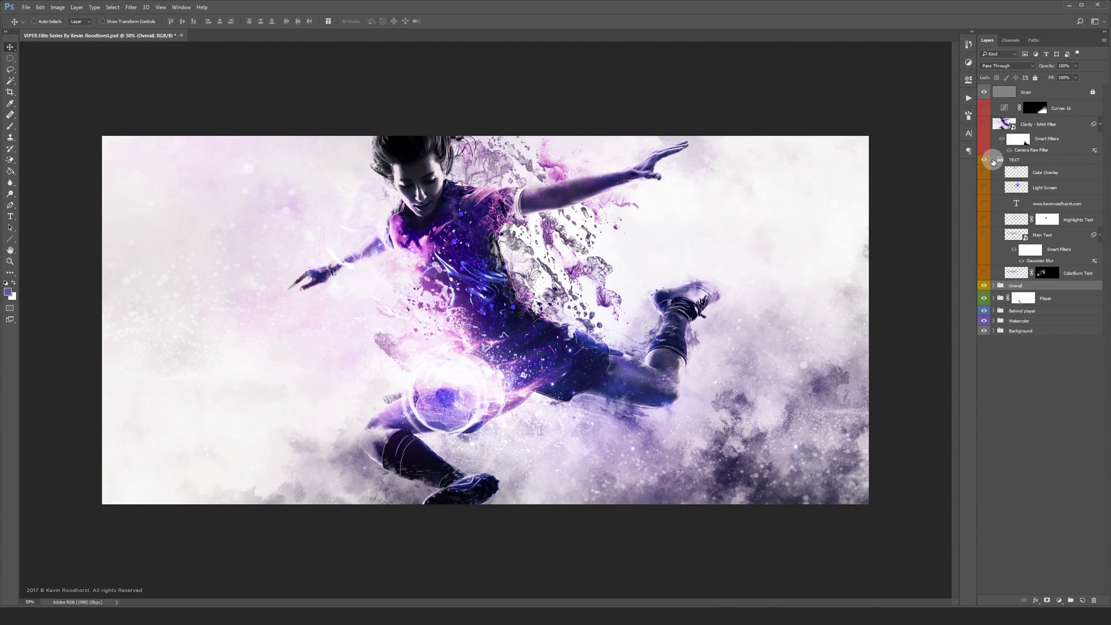
pyautogui.click(983, 235)
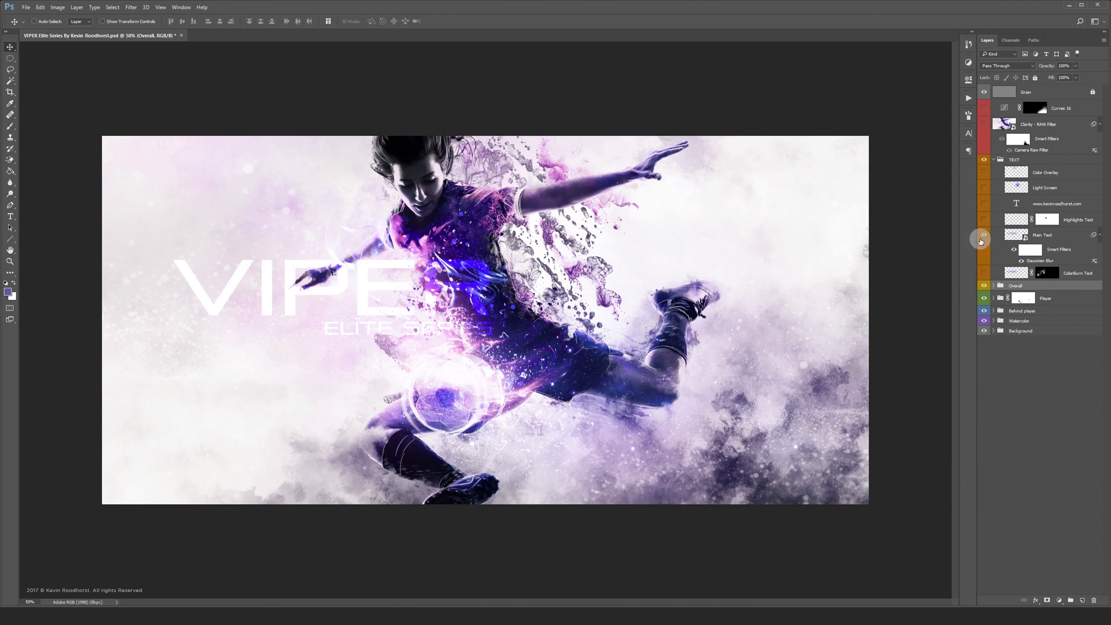
pyautogui.click(983, 239)
pyautogui.click(984, 239)
# Show and select the ColorBurn Text layer, comparing the lettering with and without it.
pyautogui.click(984, 273)
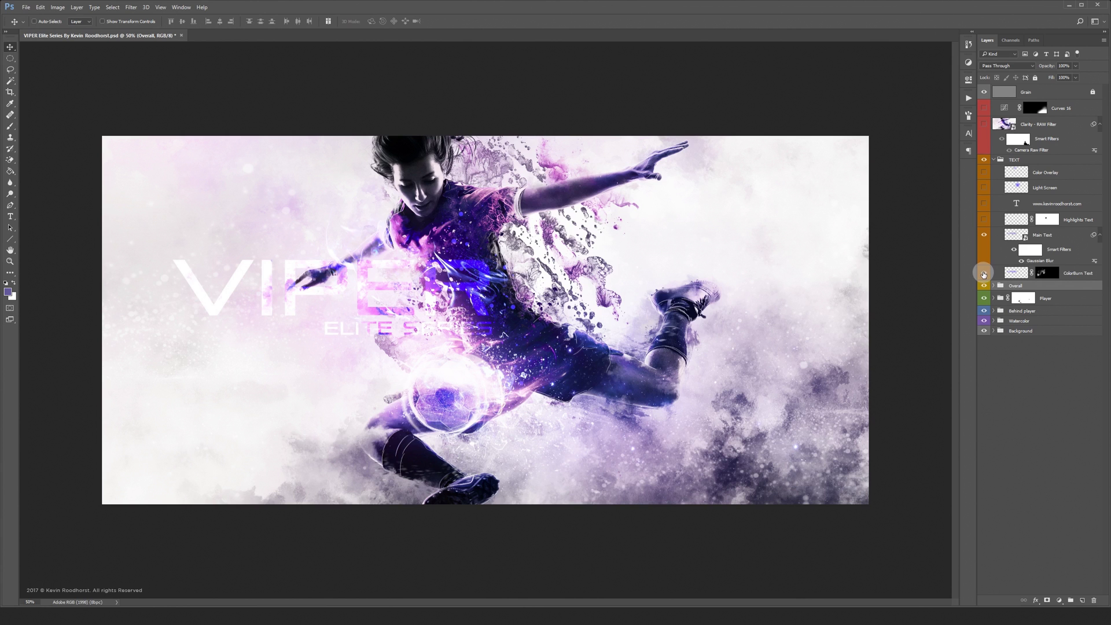
pyautogui.click(988, 274)
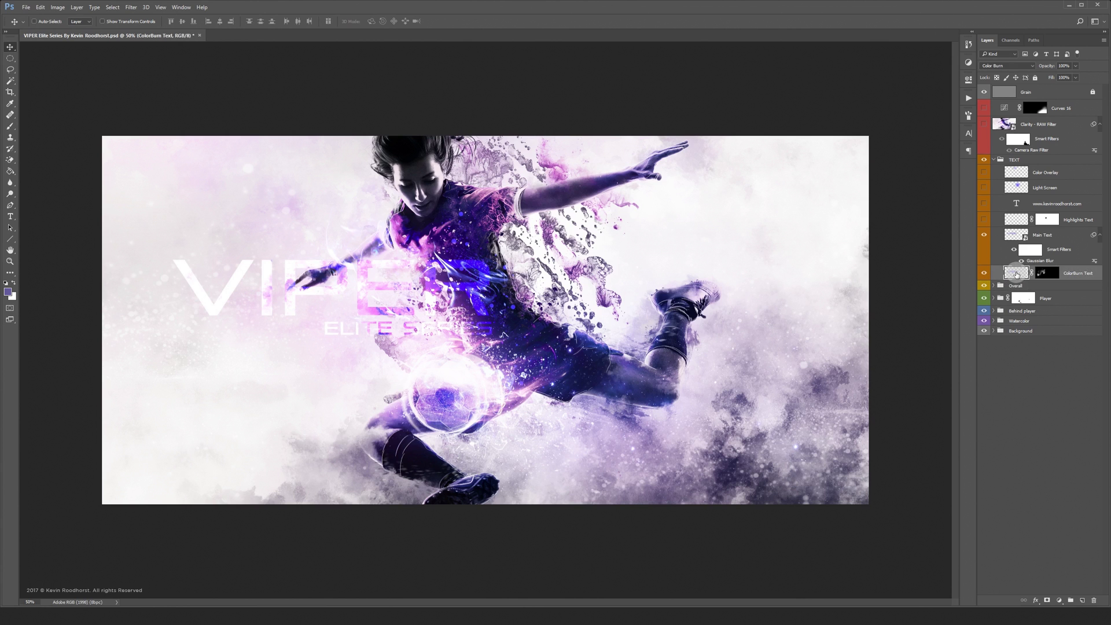
pyautogui.click(986, 274)
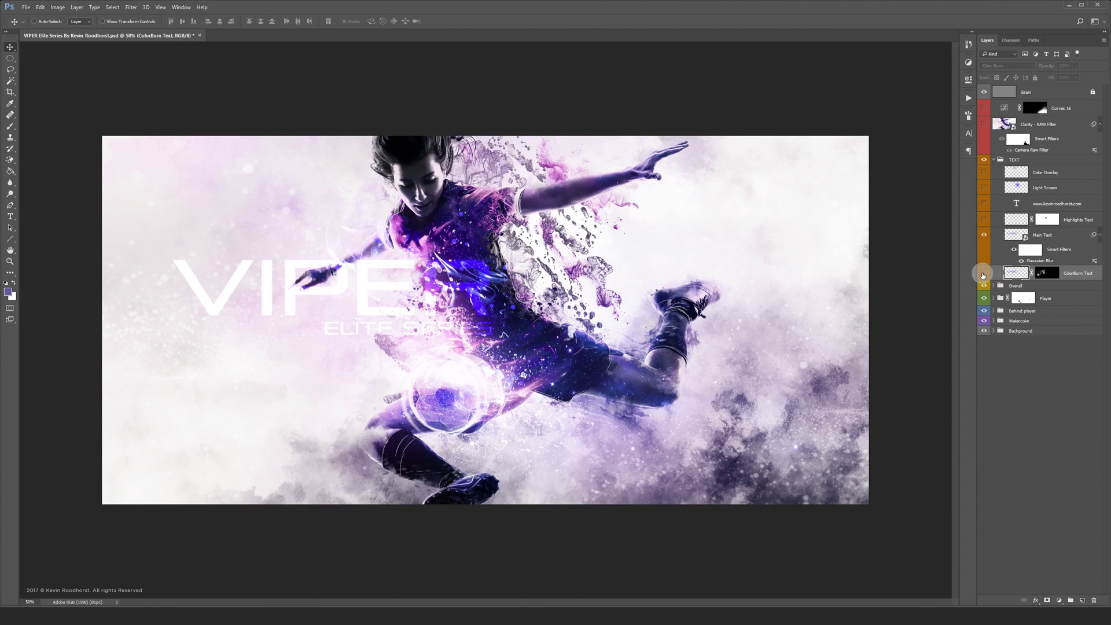
pyautogui.click(984, 274)
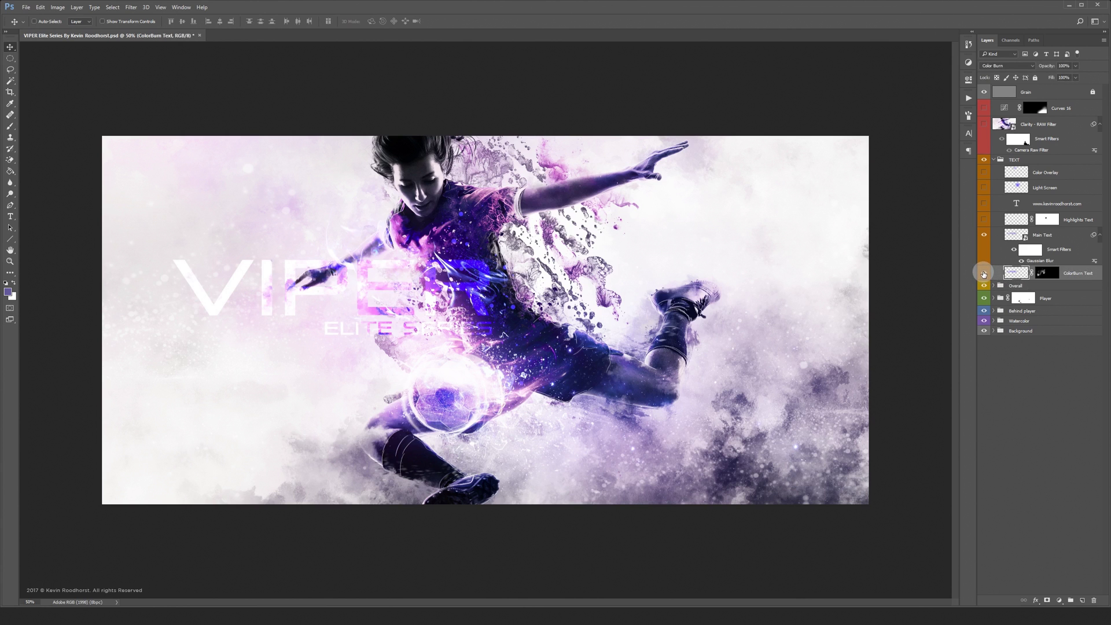
# Show the Highlights Text layer, comparing the lettering with and without its highlights.
pyautogui.click(984, 220)
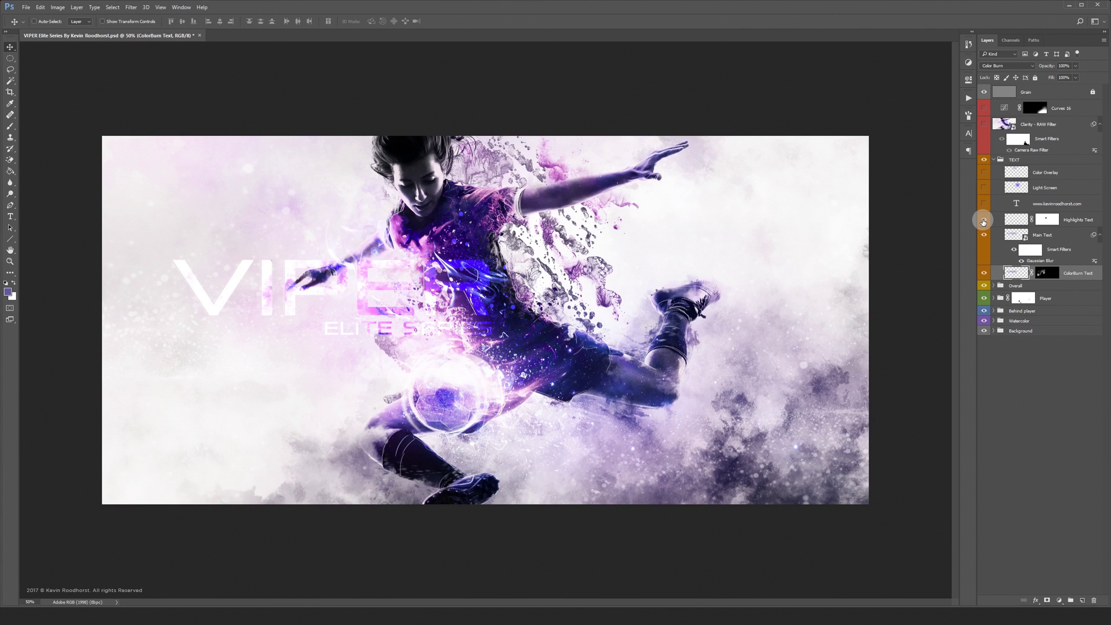
pyautogui.click(984, 221)
pyautogui.click(984, 221)
pyautogui.click(984, 221)
pyautogui.click(984, 220)
# Show the website address, Light Screen and Color Overlay layers in the TEXT group, comparing the image with and without the last two.
pyautogui.click(985, 203)
pyautogui.click(983, 189)
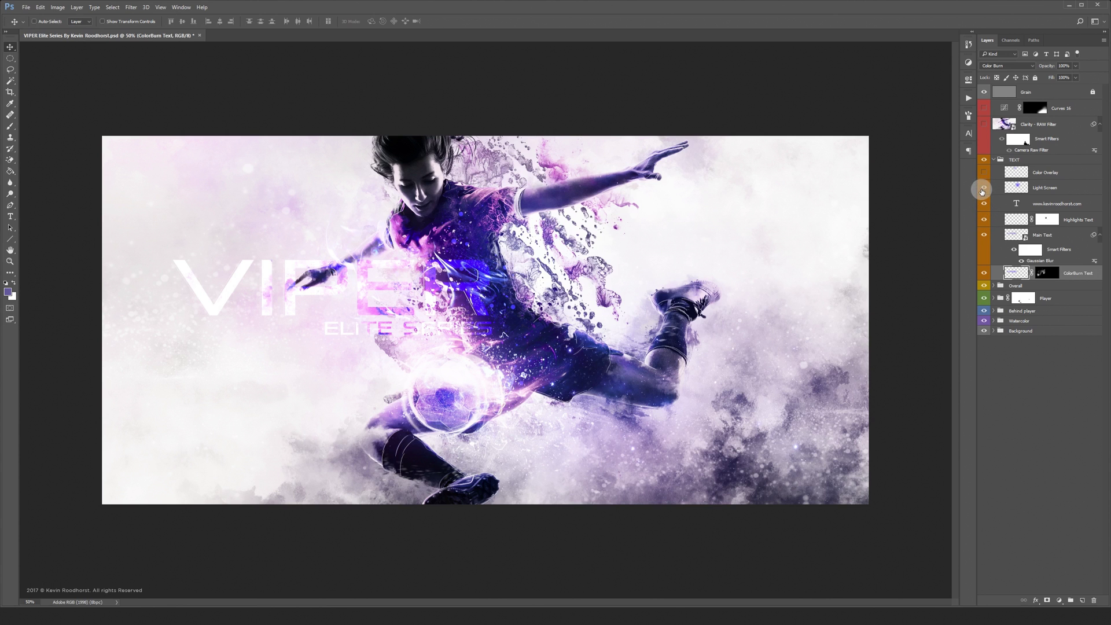
pyautogui.click(984, 189)
pyautogui.click(983, 190)
pyautogui.click(984, 176)
pyautogui.click(984, 177)
pyautogui.click(984, 177)
# Collapse the TEXT group and compare the image with and without the whole group.
pyautogui.click(992, 160)
pyautogui.click(993, 159)
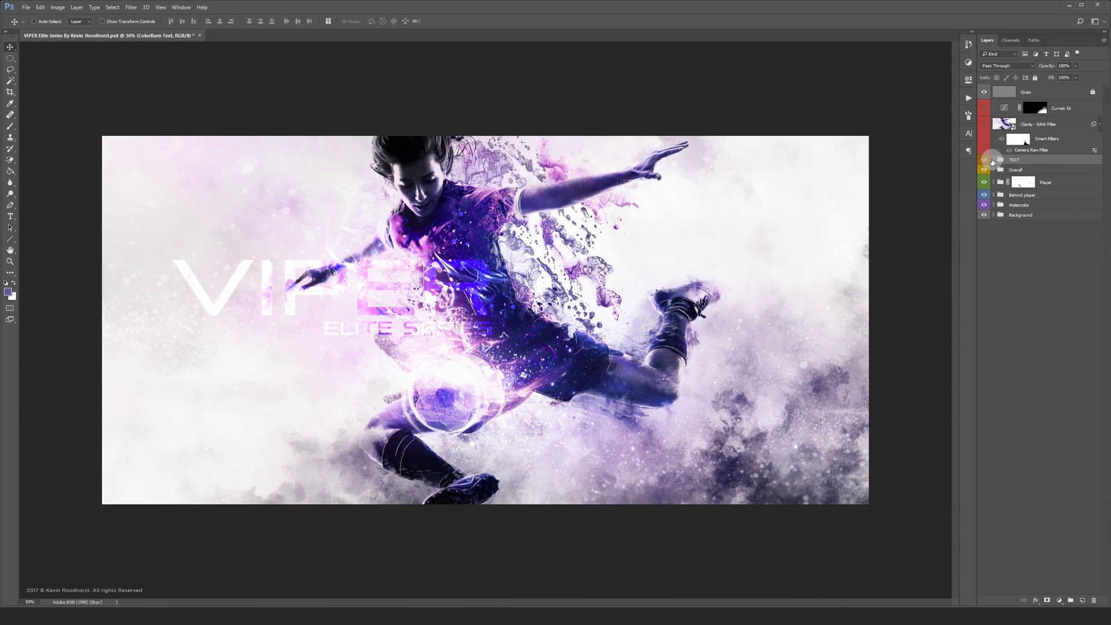
pyautogui.click(984, 160)
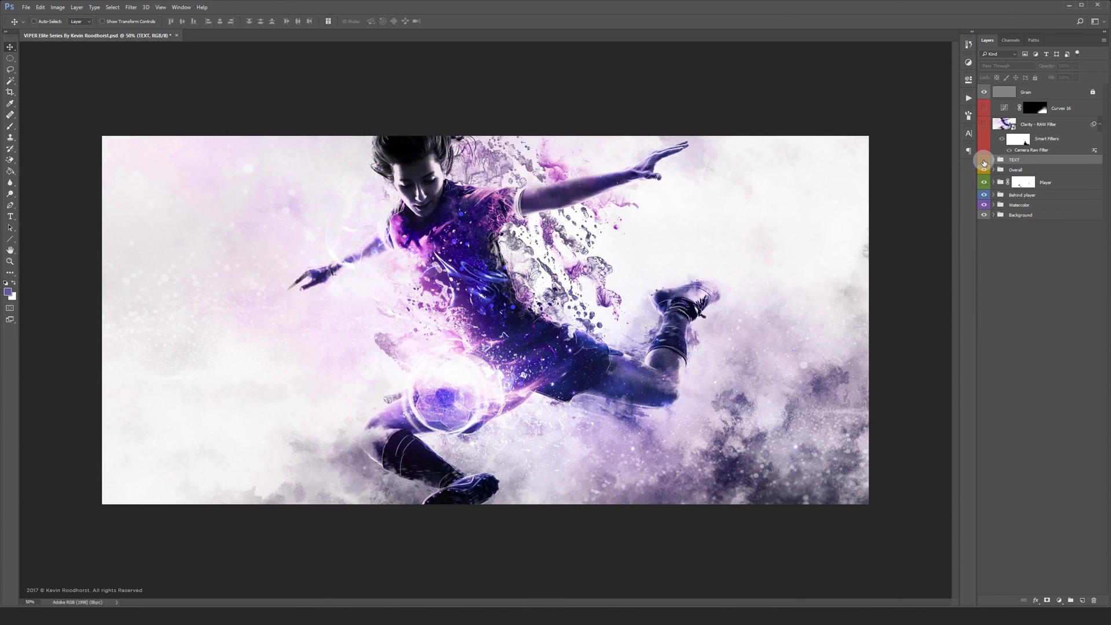
pyautogui.click(983, 160)
pyautogui.click(984, 162)
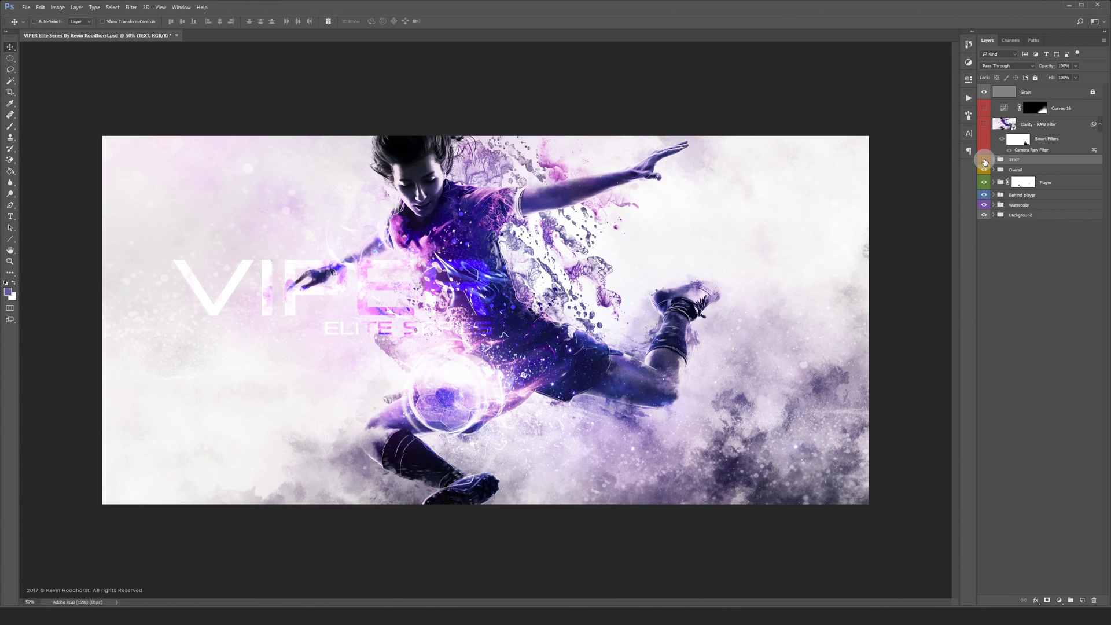
pyautogui.click(985, 162)
# Show the Clarity - RAW Filter layer and the Curves 16 adjustment above the TEXT group.
pyautogui.click(985, 124)
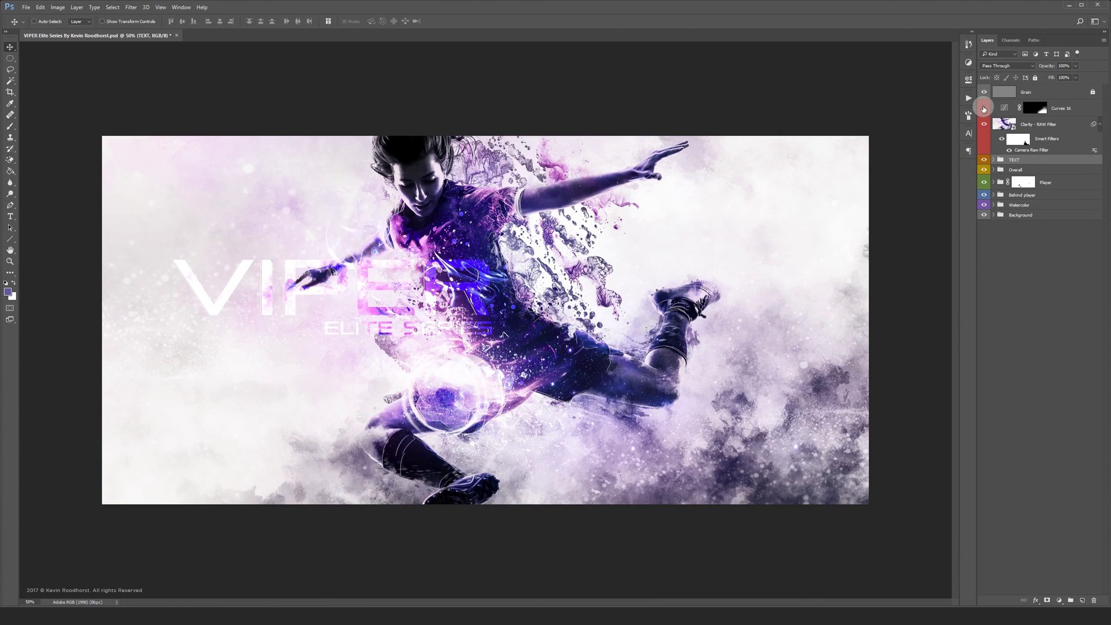
pyautogui.click(984, 109)
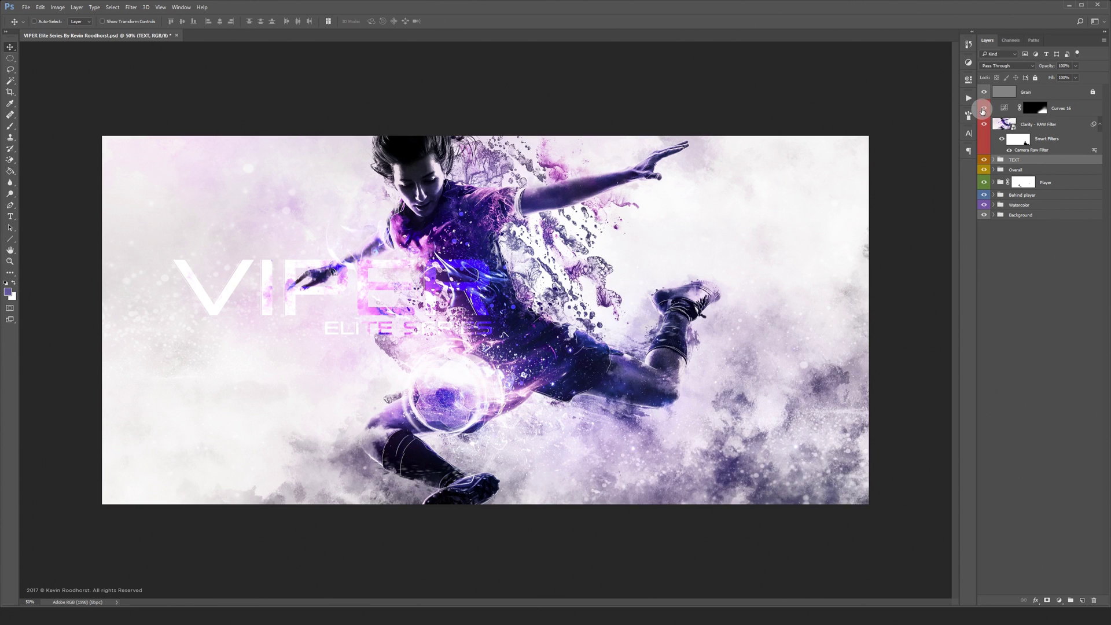
pyautogui.click(984, 110)
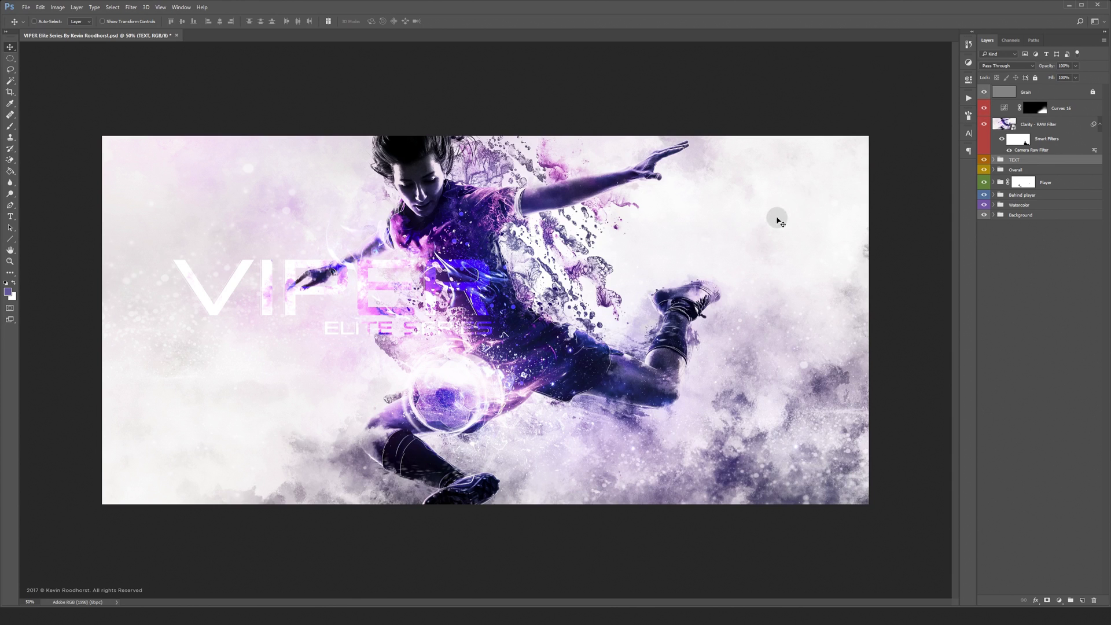